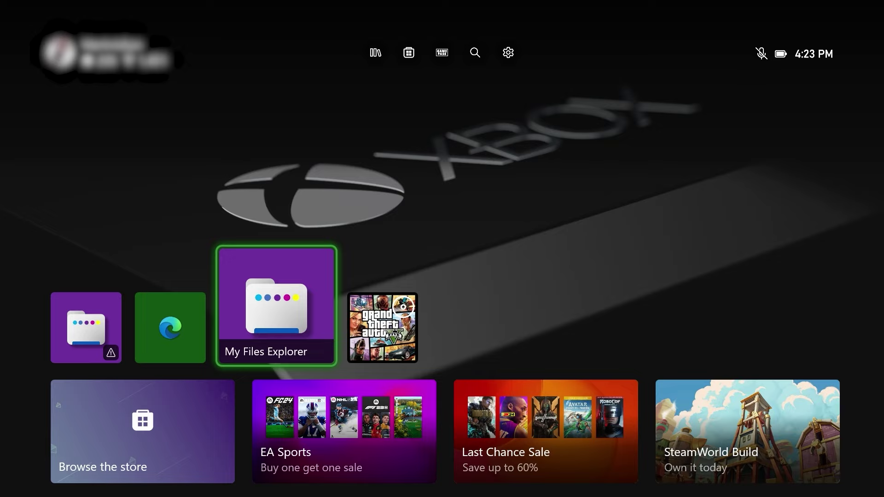
# Step: Search the console for 'My'
pyautogui.press('Left')
pyautogui.press('Left')
pyautogui.press('Right')
pyautogui.press('Right')
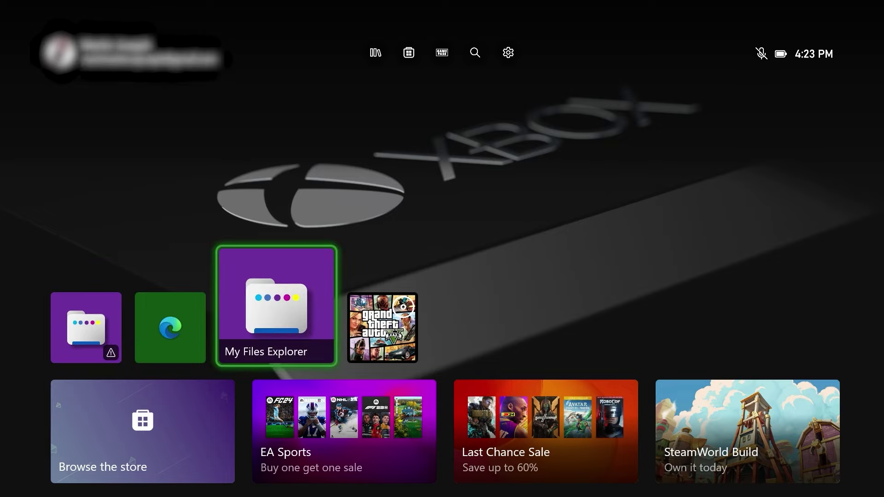
pyautogui.press('Up')
pyautogui.press('Right')
pyautogui.press('Right')
pyautogui.press('Right')
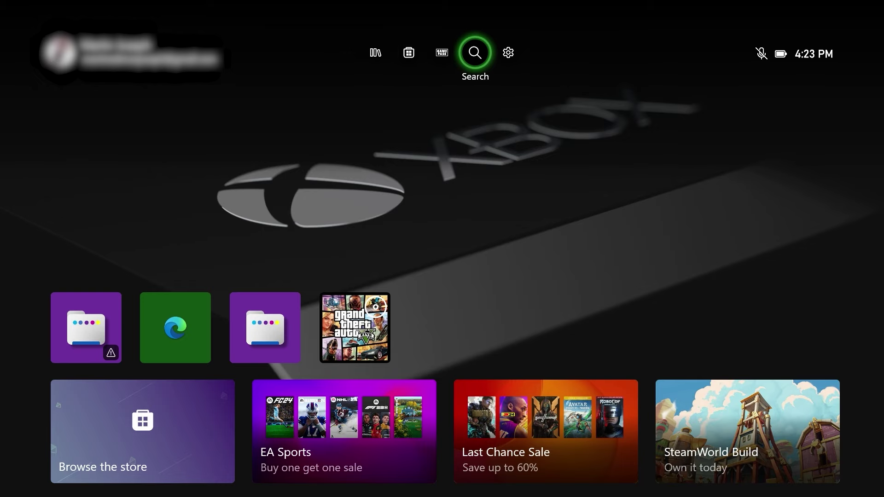
pyautogui.press('Return')
pyautogui.press('Down')
pyautogui.press('Down')
pyautogui.press('Right')
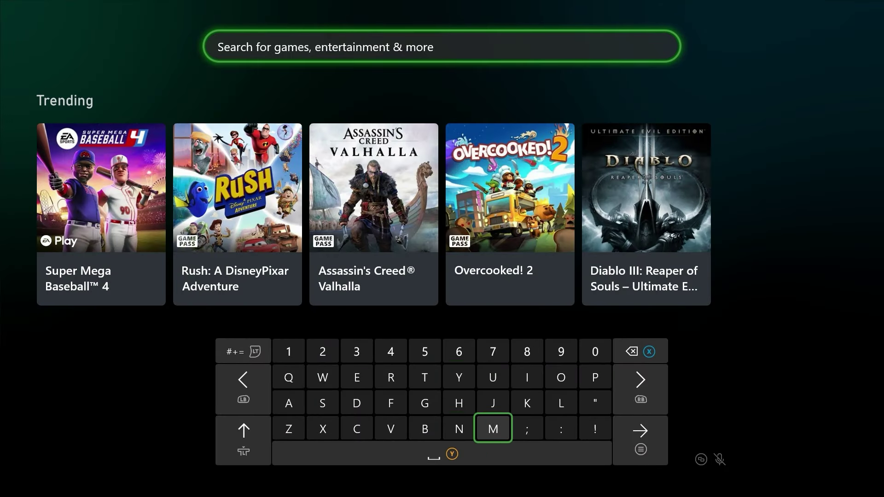
pyautogui.write('M')
pyautogui.press('Up')
pyautogui.press('Up')
pyautogui.press('Left')
pyautogui.write('y')
# Step: Open the My Files Explorer details page from the search results
pyautogui.press('Down')
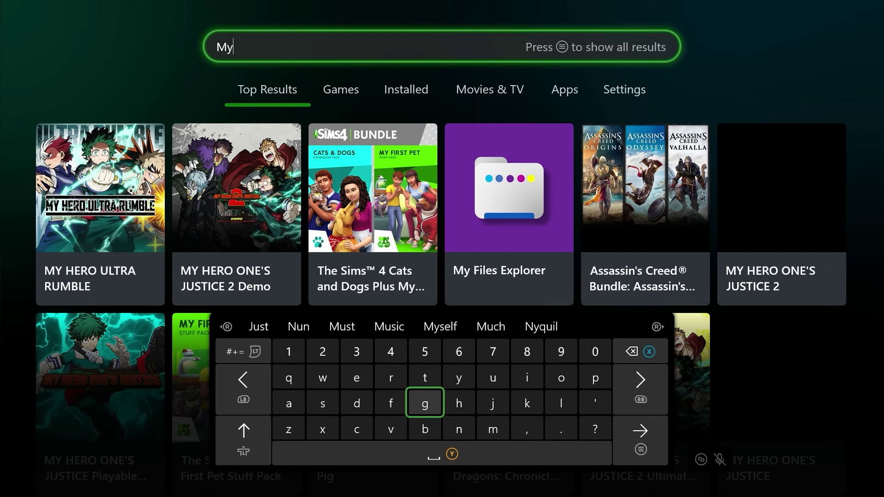
pyautogui.press('Left')
pyautogui.press('Up')
pyautogui.press('Up')
pyautogui.press('Up')
pyautogui.press('Right')
pyautogui.press('Up')
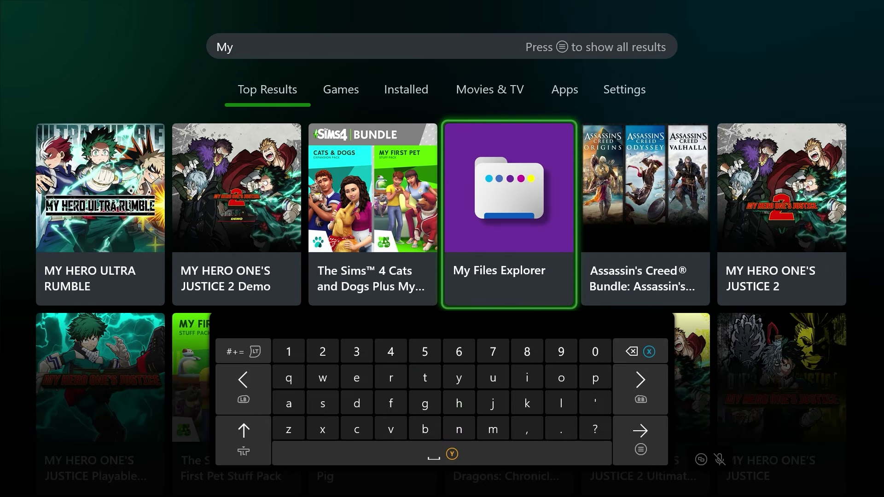
pyautogui.press('Return')
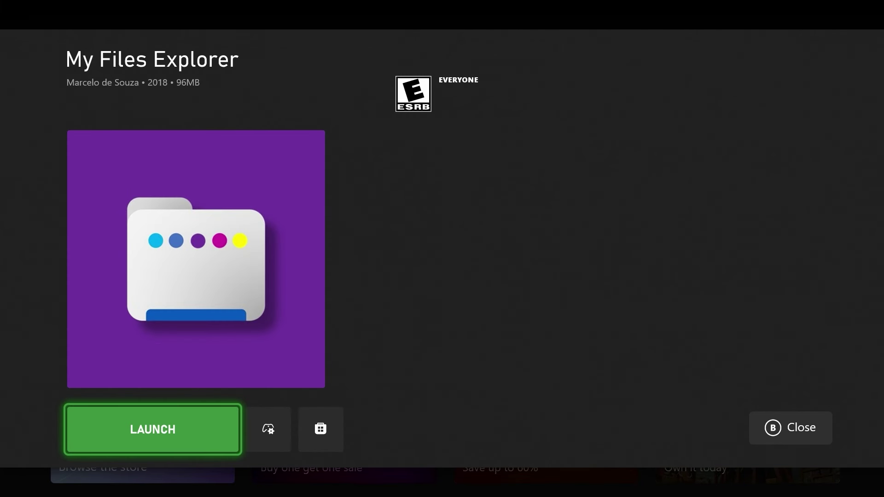
# Step: Launch Microsoft Edge from the details page
pyautogui.press('Right')
pyautogui.press('Left')
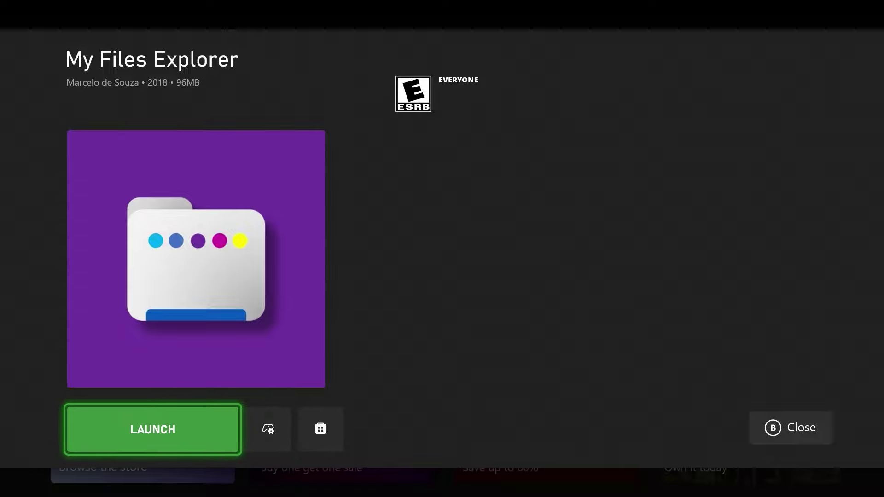
pyautogui.press('Right')
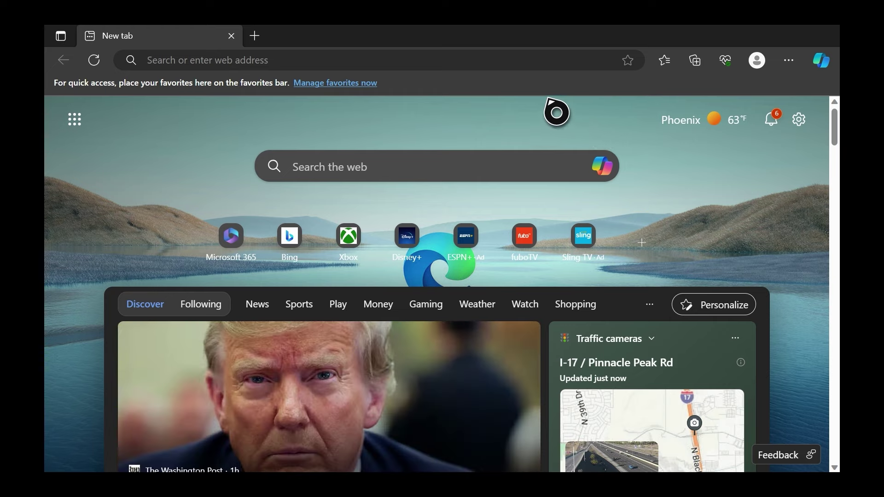
# Step: Enter 'min' in the address bar and accept the autocompleted minecraftmodded.com
pyautogui.click(454, 60)
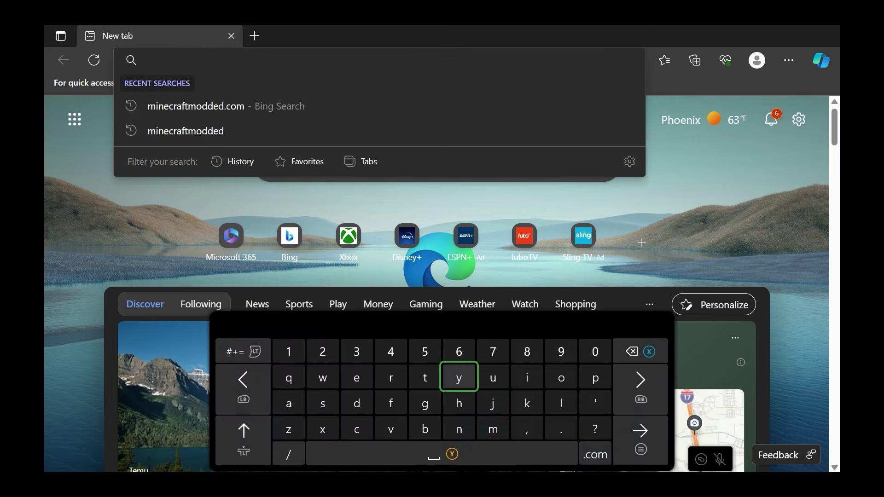
pyautogui.write('minecraftmodded.com')
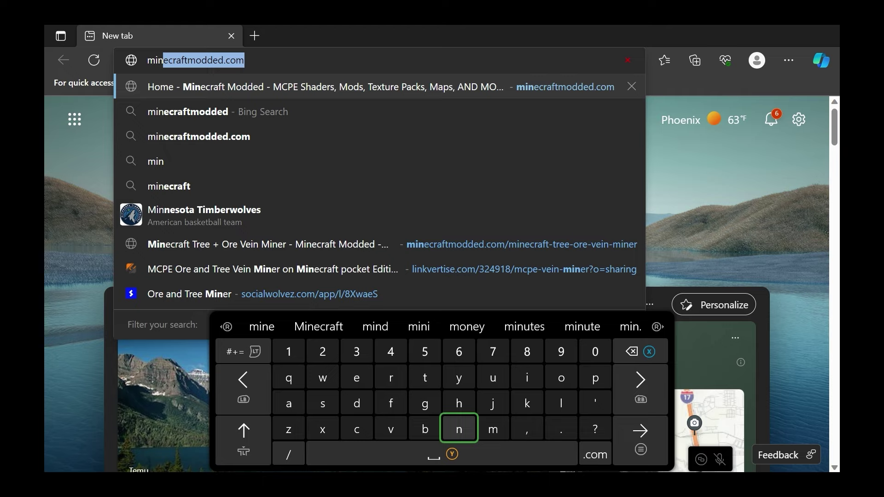
pyautogui.press('Left')
pyautogui.press('Left')
pyautogui.press('Up')
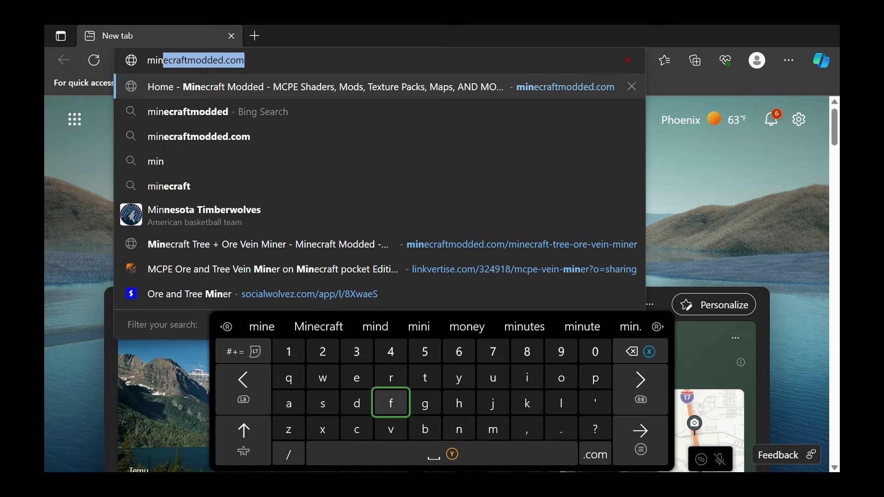
pyautogui.press('Return')
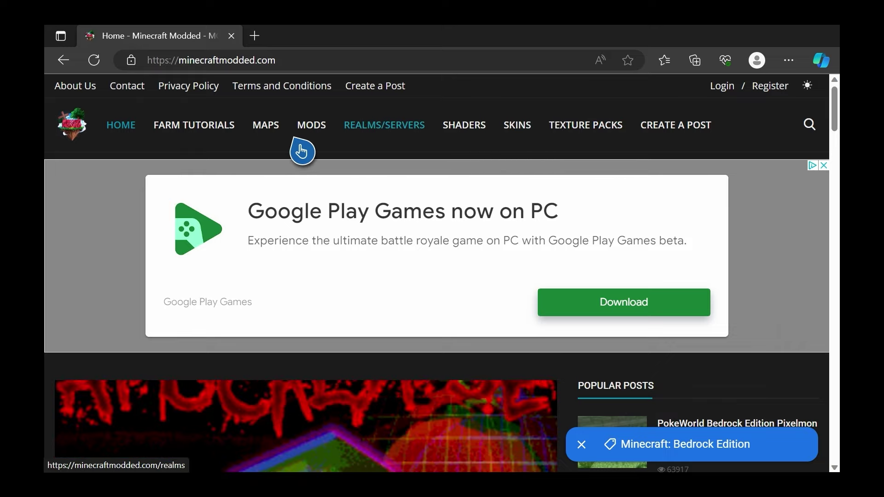
# Step: Open the site's MODS section and dismiss the pop-up ad
pyautogui.click(325, 126)
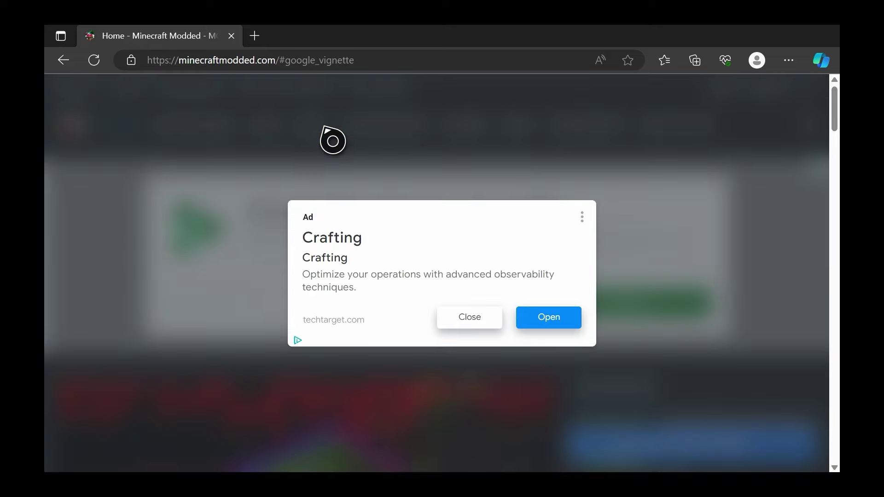
pyautogui.click(466, 317)
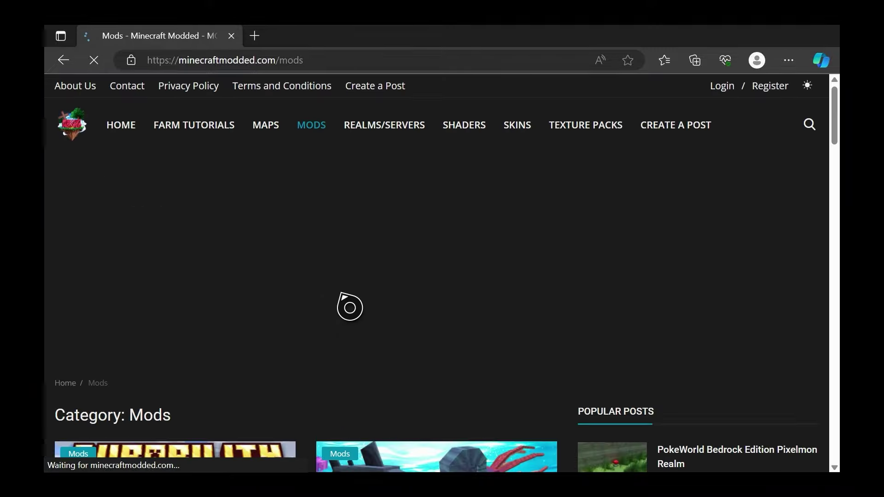
pyautogui.scroll(-6, 359, 310)
pyautogui.scroll(-10, 230, 291)
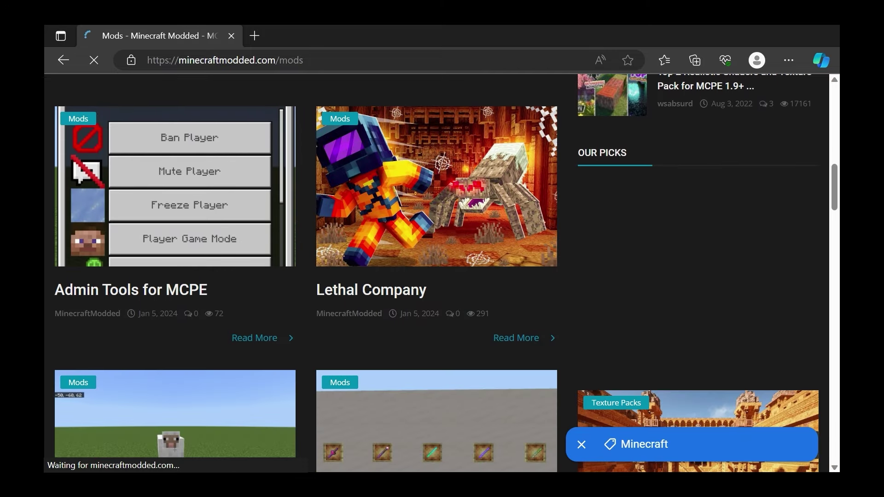
pyautogui.scroll(-5, 442, 272)
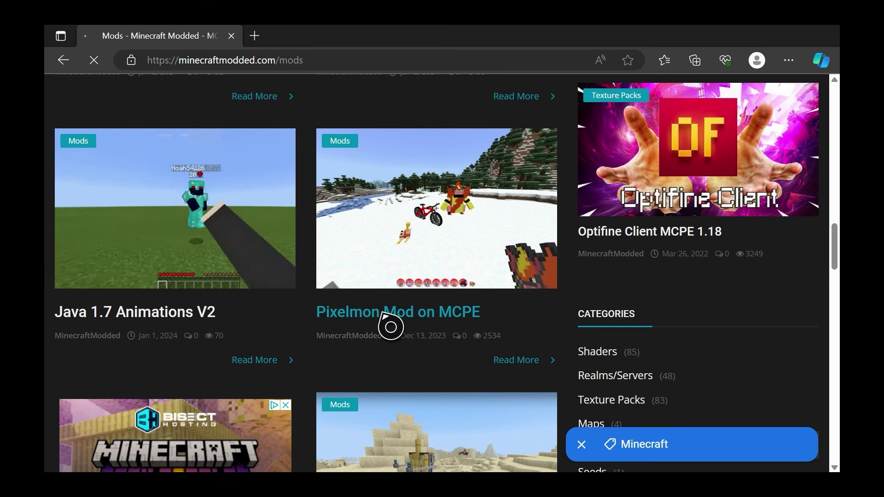
# Step: Open the Pixelmon Mod on MCPE article and scroll to its downloads
pyautogui.click(385, 313)
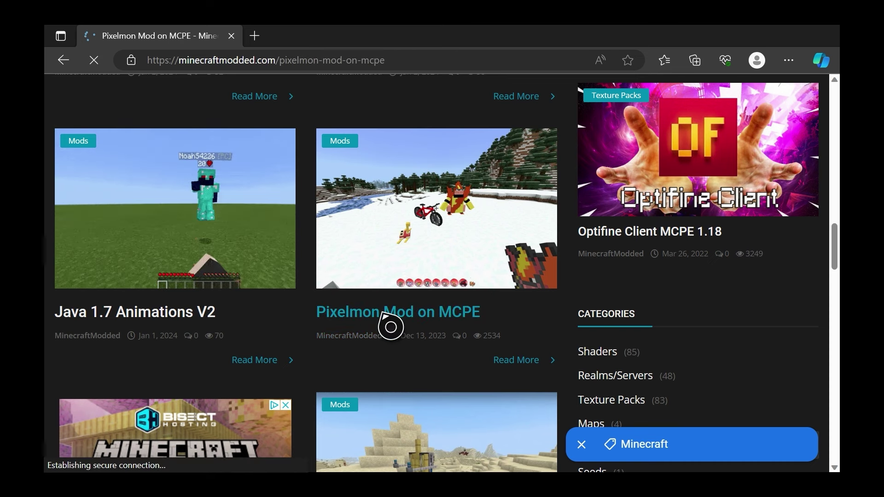
pyautogui.scroll(-10, 390, 326)
pyautogui.scroll(-4, 262, 335)
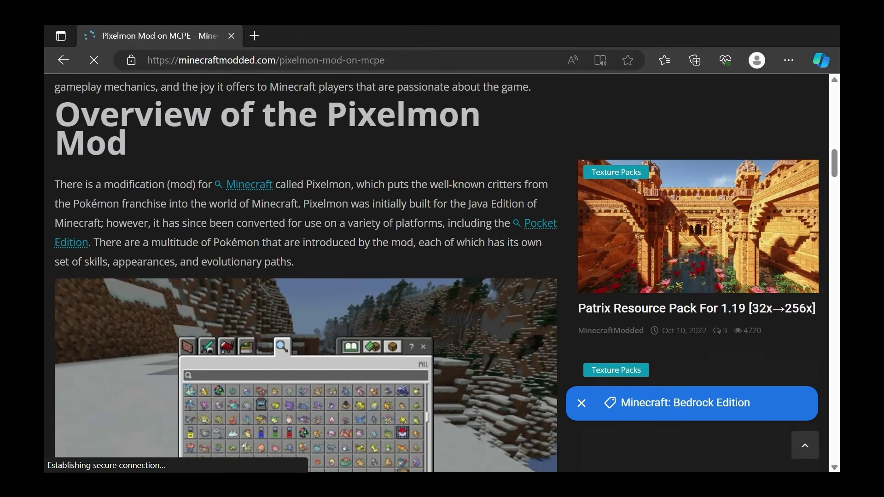
pyautogui.scroll(-5, 173, 206)
pyautogui.scroll(-15, 305, 273)
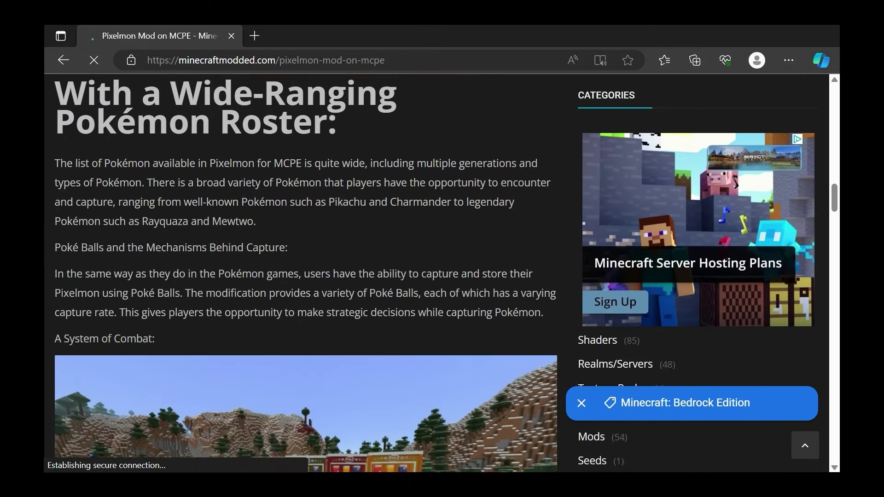
pyautogui.scroll(-20, 305, 272)
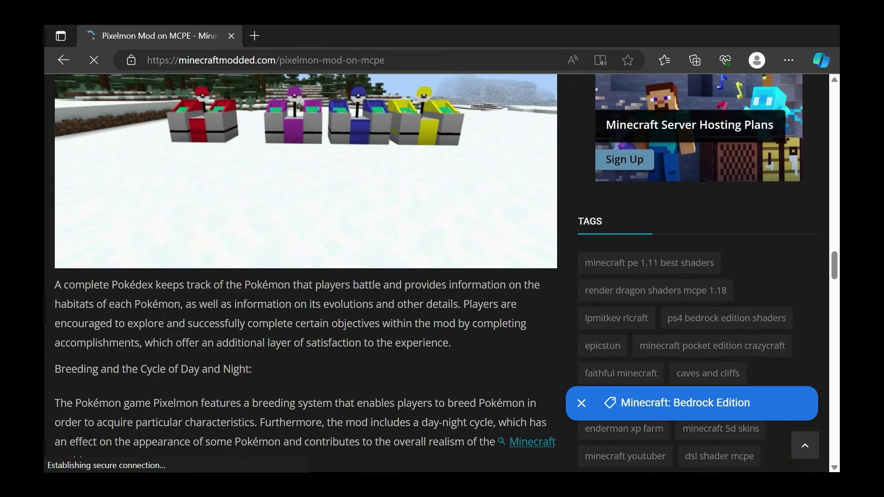
pyautogui.scroll(4, 318, 349)
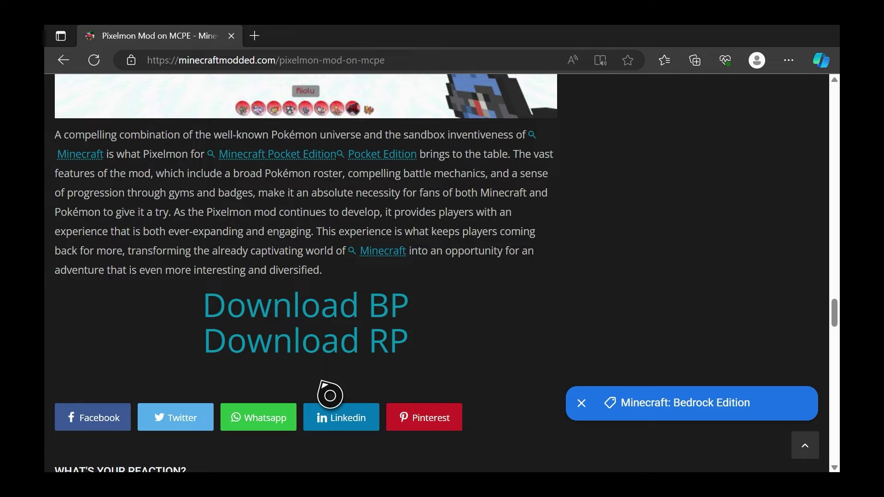
# Step: Follow the Download BP link to the Linkvertise Pixelmon Mod page
pyautogui.click(326, 316)
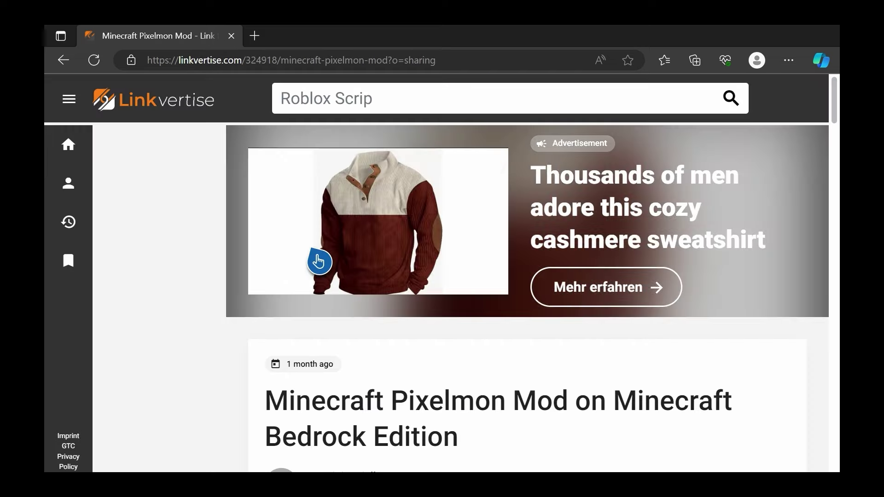
pyautogui.scroll(-2, 316, 260)
pyautogui.scroll(-10, 527, 298)
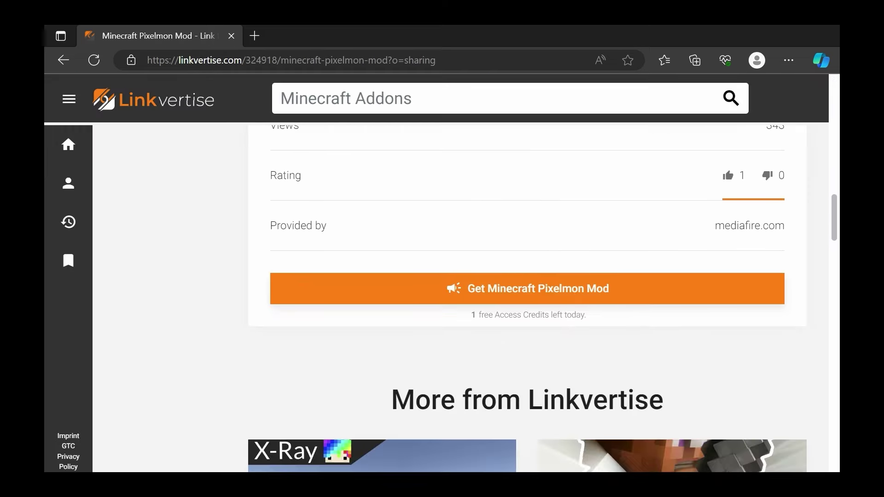
# Step: Reach the PokeBlock_BEH_V5.8.mcaddon MediaFire page, copy its address, and bring up the Xbox guide
pyautogui.click(543, 289)
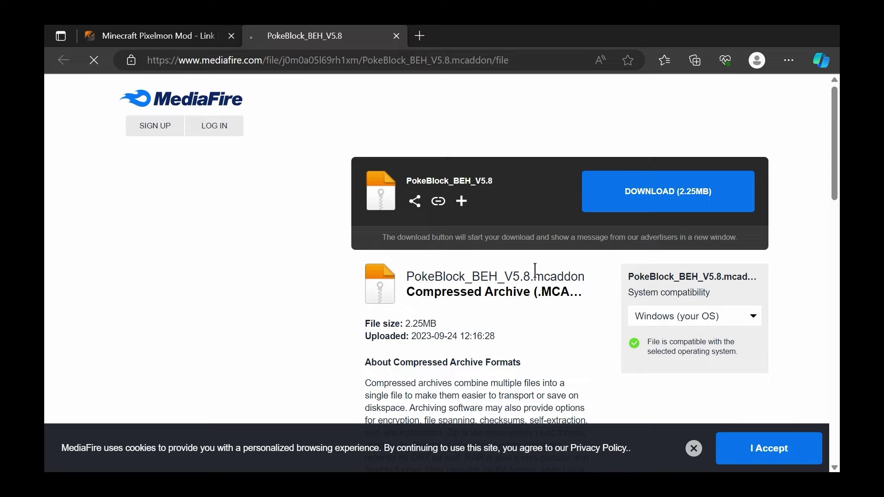
pyautogui.click(624, 207)
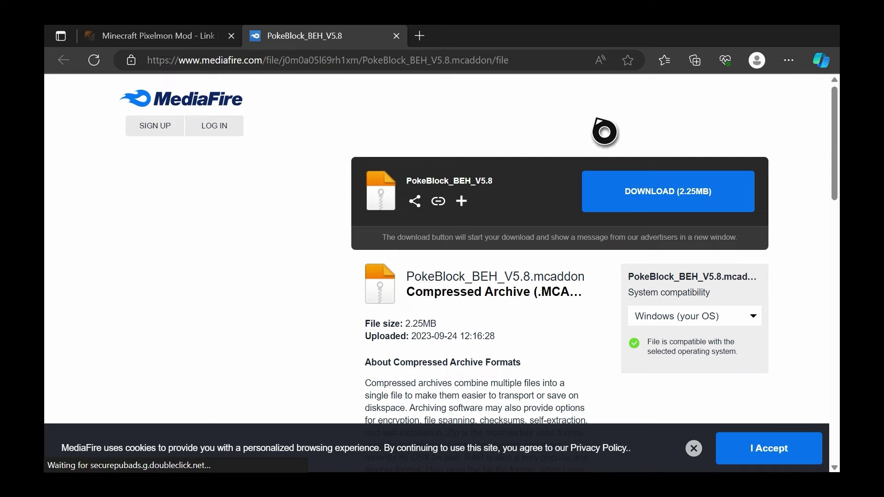
pyautogui.click(523, 64)
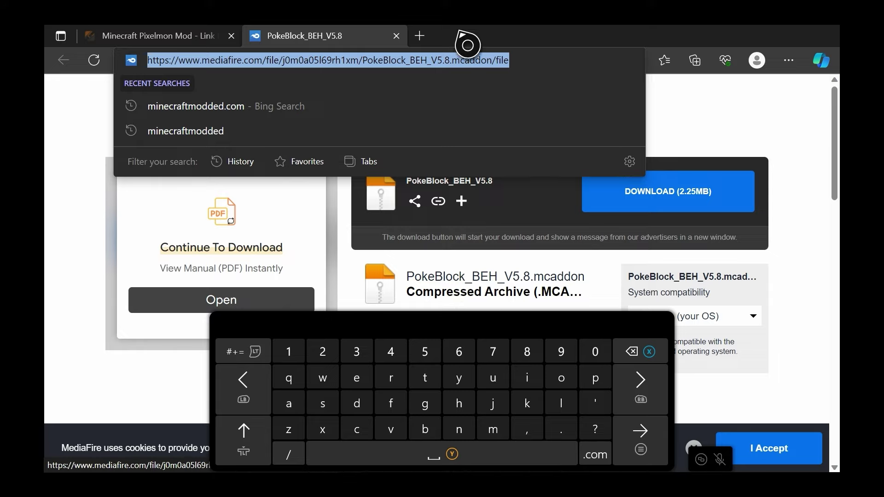
pyautogui.rightClick(464, 56)
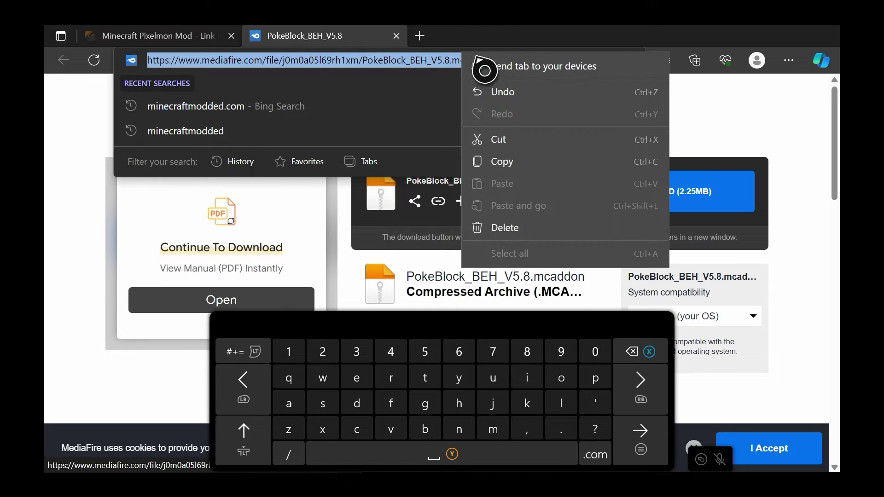
pyautogui.click(568, 168)
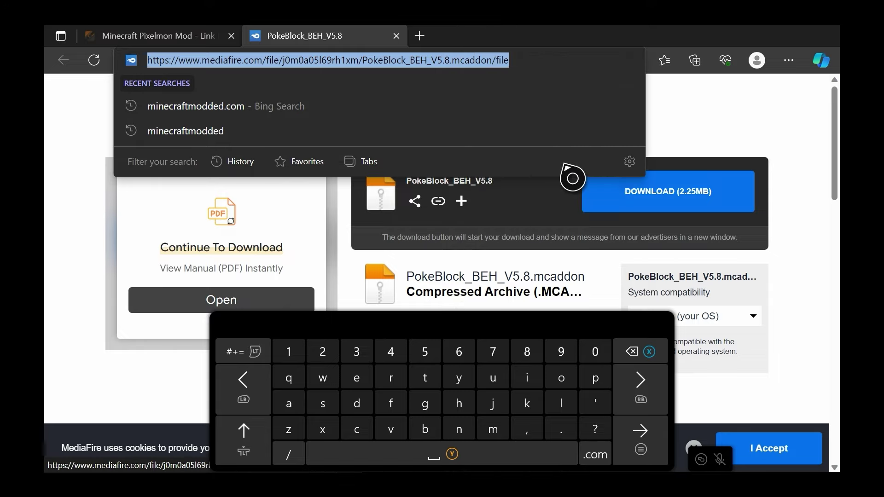
pyautogui.press('super')
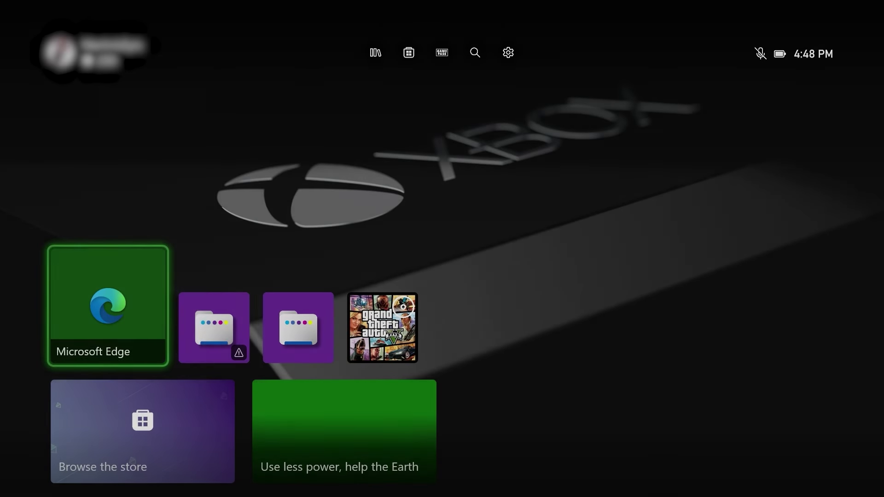
# Step: Go back to Home and launch My Files Explorer from its tile
pyautogui.press('Right')
pyautogui.press('Right')
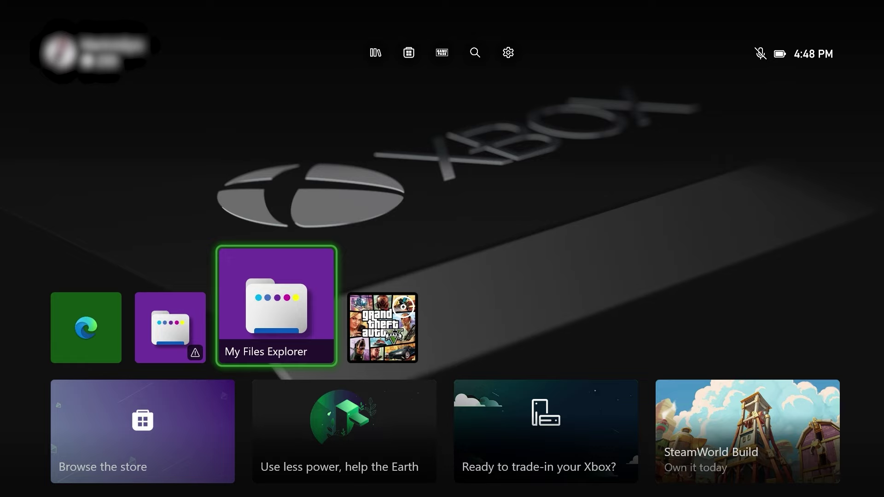
pyautogui.press('Return')
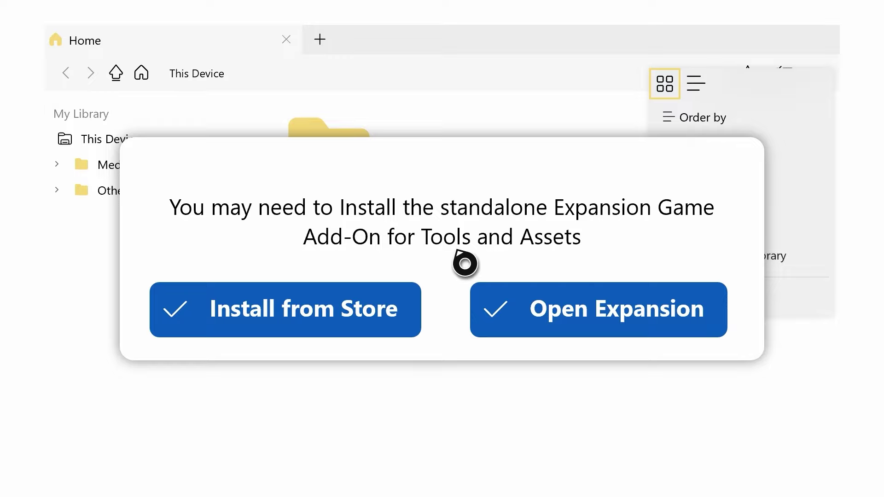
# Step: Choose Install from Store and cancel the Microsoft Store update
pyautogui.click(353, 324)
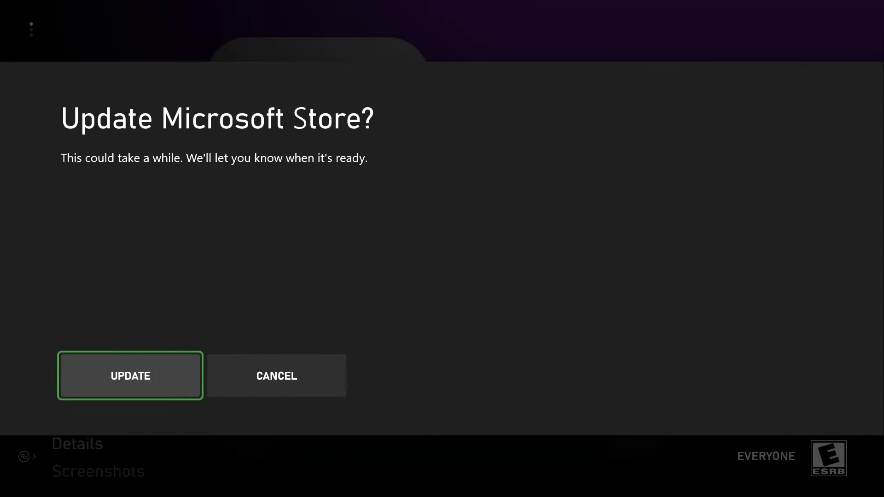
pyautogui.press('Right')
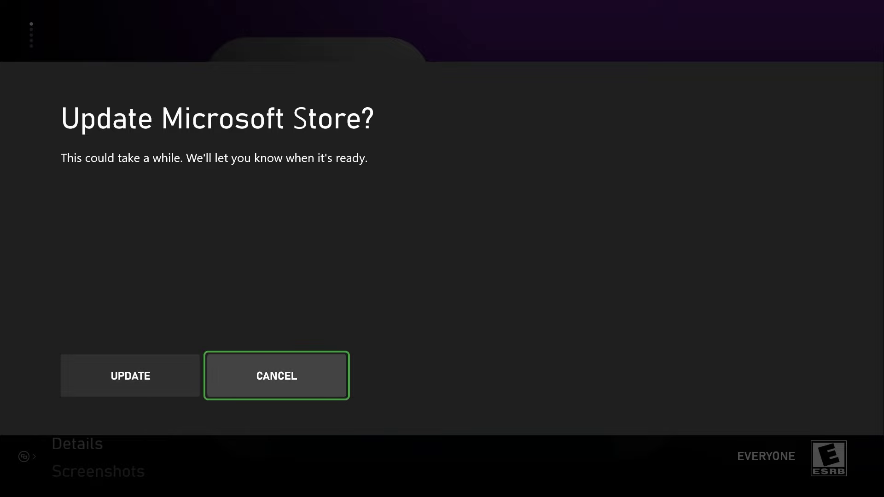
pyautogui.press('Return')
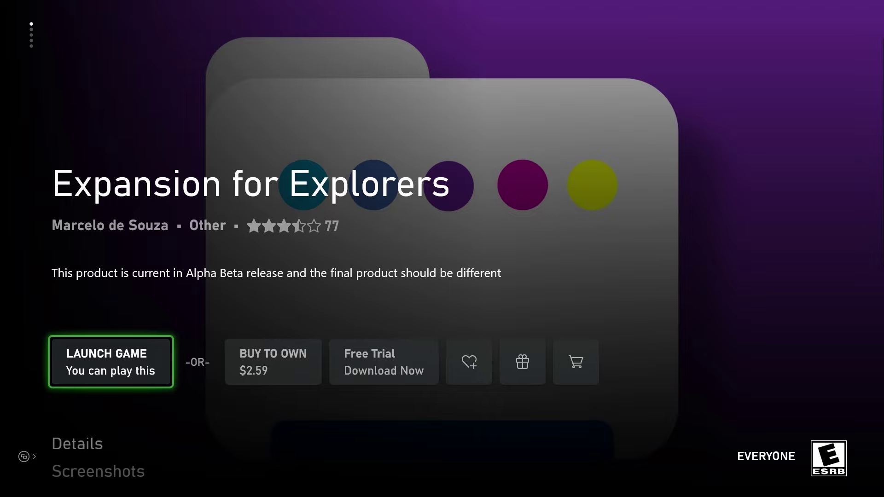
# Step: Launch the Expansion for Explorers add-on from its store page
pyautogui.press('Right')
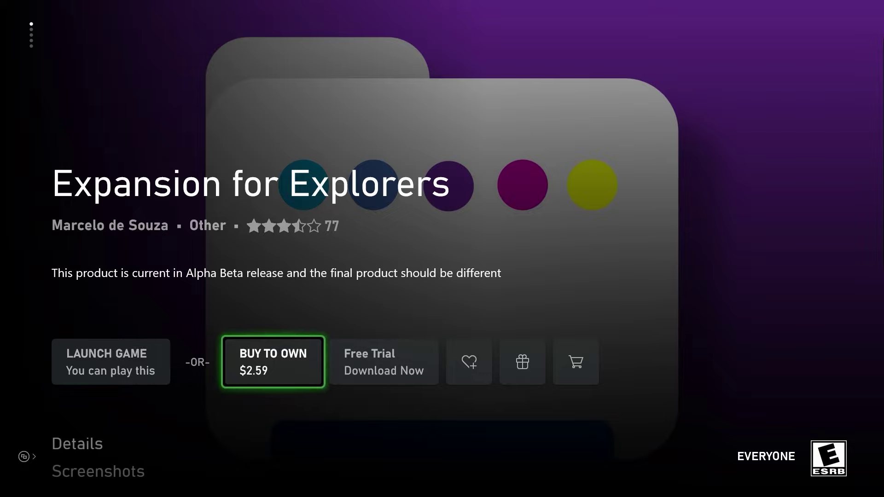
pyautogui.press('Right')
pyautogui.press('Left')
pyautogui.press('Left')
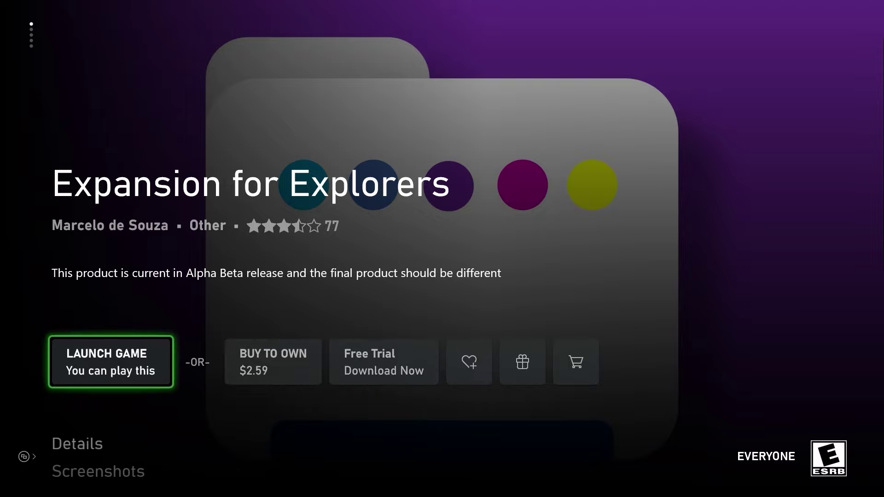
pyautogui.press('Return')
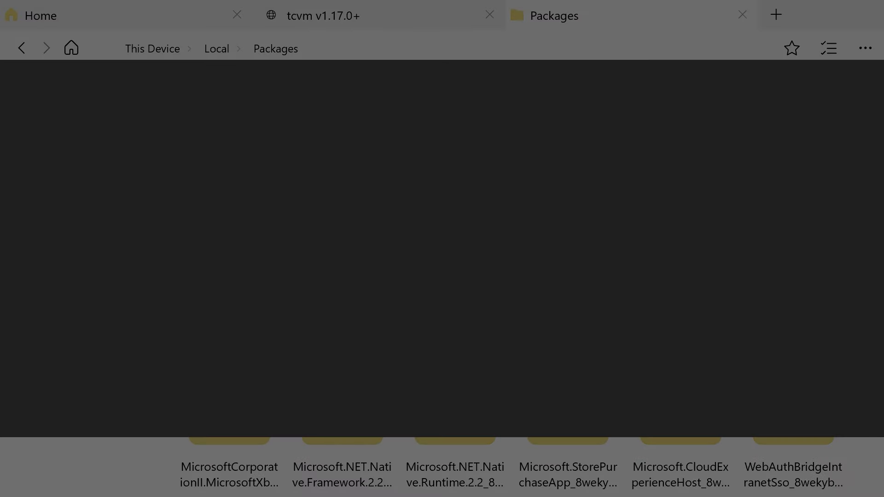
# Step: Dismiss the trial notice and open a Download from URL browser tab
pyautogui.press('Return')
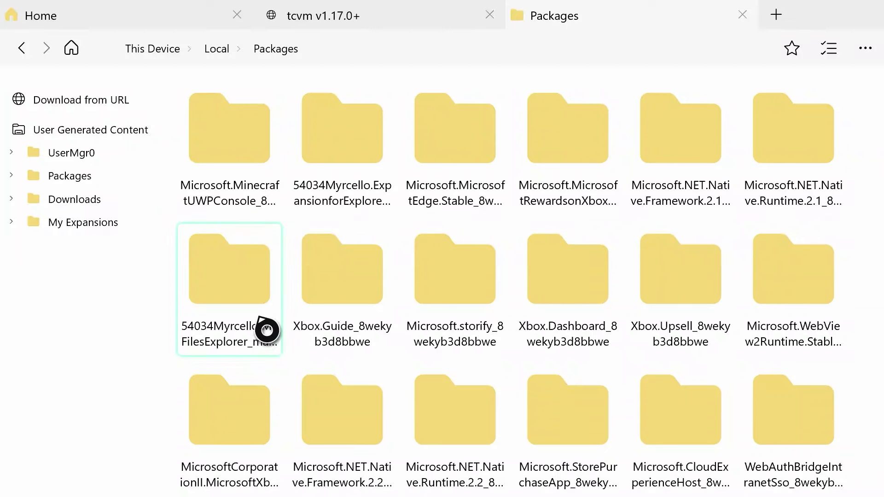
pyautogui.click(37, 114)
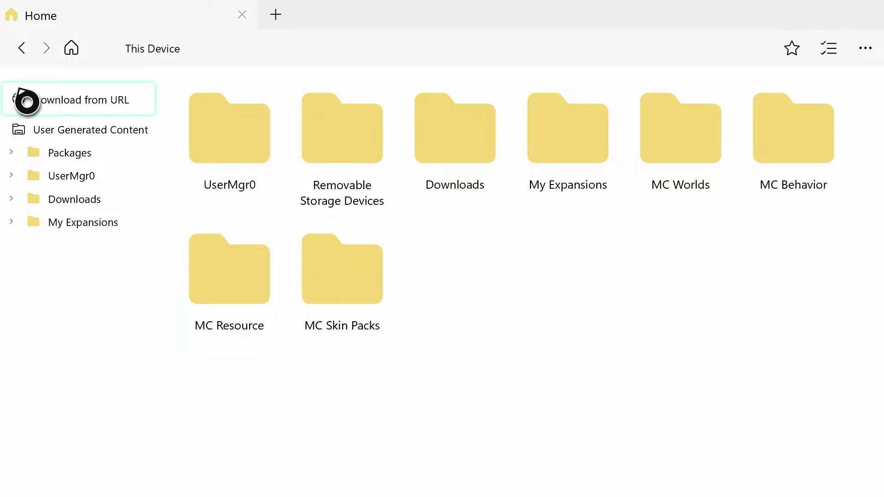
pyautogui.click(74, 100)
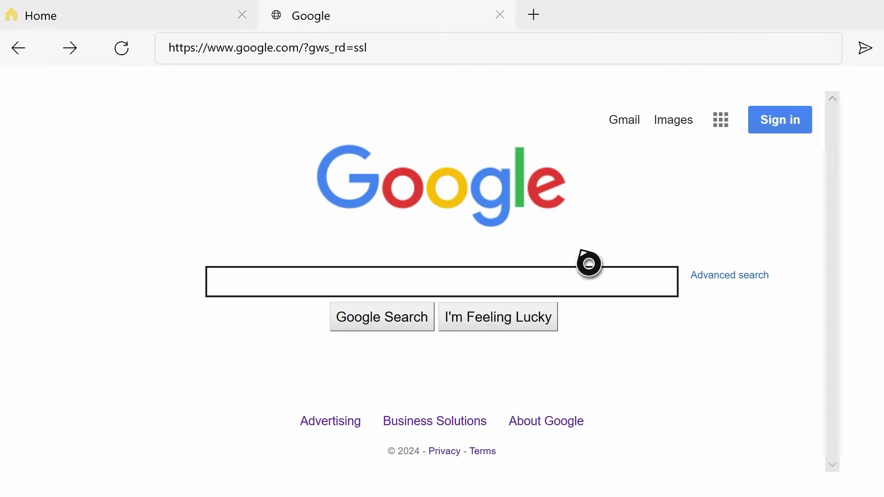
# Step: Clear the old web address from the address bar
pyautogui.click(583, 48)
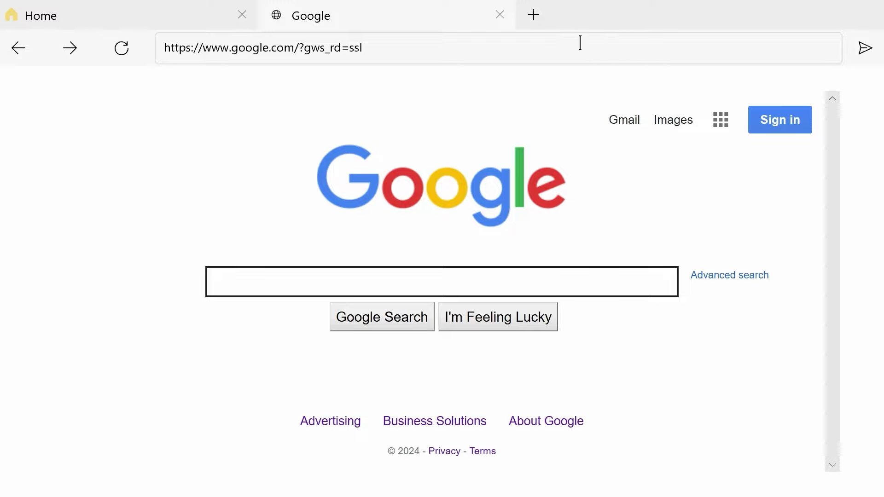
pyautogui.press('BackSpace')
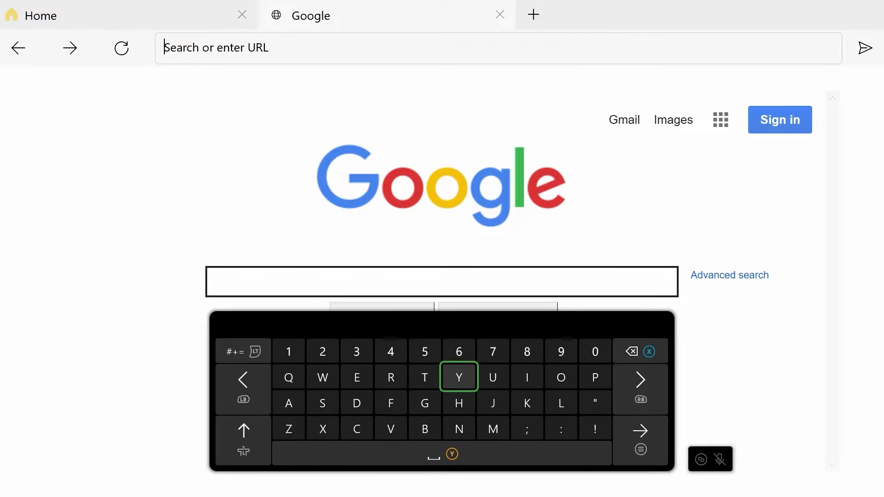
pyautogui.press('Up')
pyautogui.press('Escape')
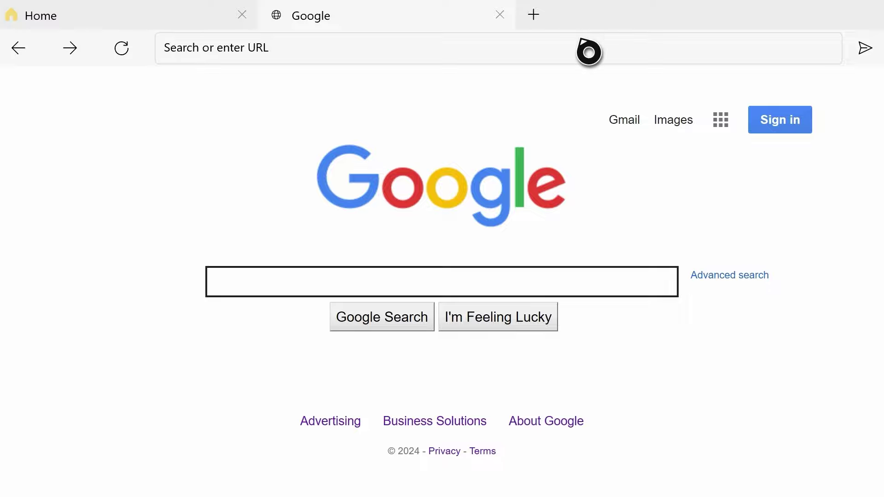
pyautogui.click(589, 53)
pyautogui.write('Y')
pyautogui.press('Escape')
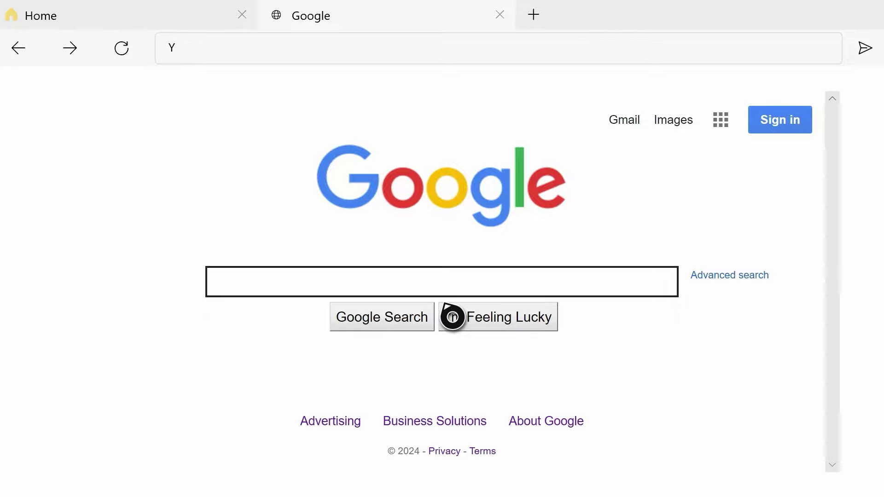
# Step: Paste the copied MediaFire link and load the PokeBlock_BEH_V5.8 page
pyautogui.click(452, 58)
pyautogui.press('Down')
pyautogui.press('Up')
pyautogui.press('Up')
pyautogui.press('Left')
pyautogui.press('Left')
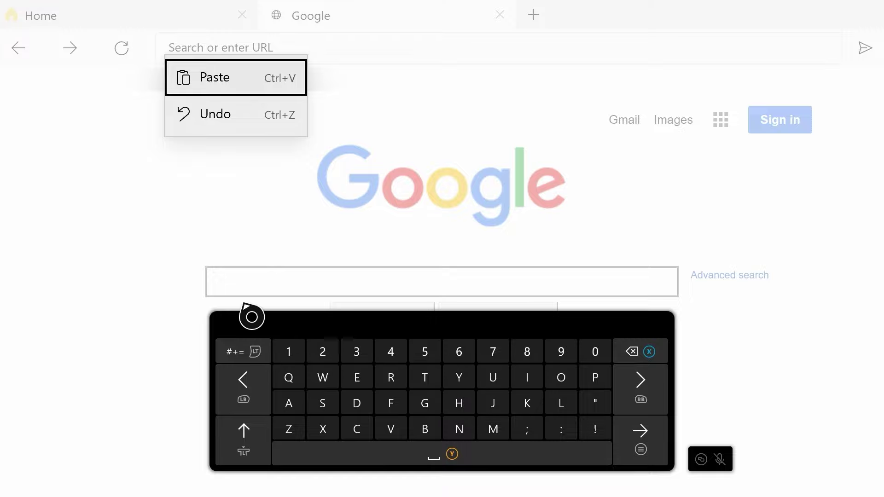
pyautogui.click(249, 93)
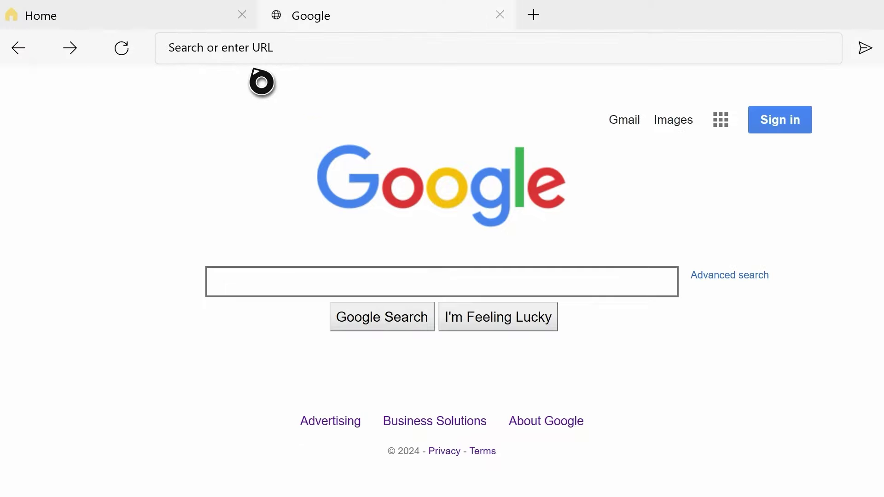
pyautogui.click(270, 54)
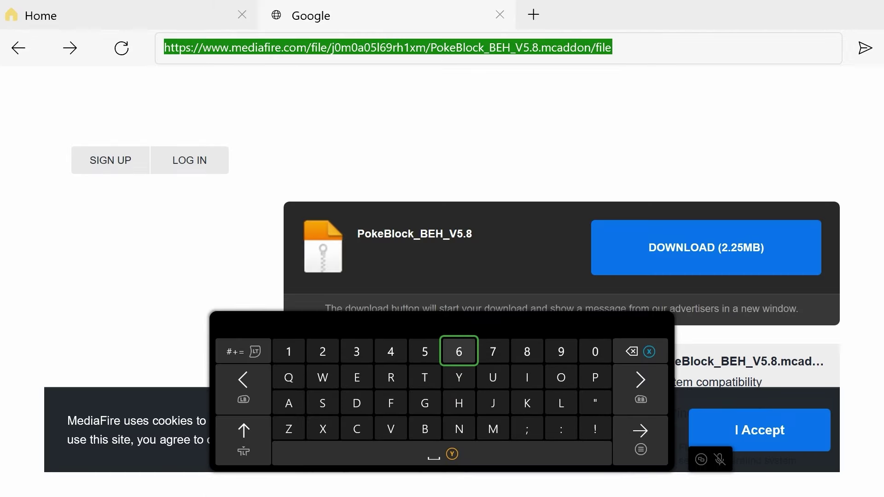
pyautogui.press('Escape')
# Step: Download PokeBlock_BEH_V5.8.mcaddon and copy the file from My Expansions
pyautogui.click(683, 264)
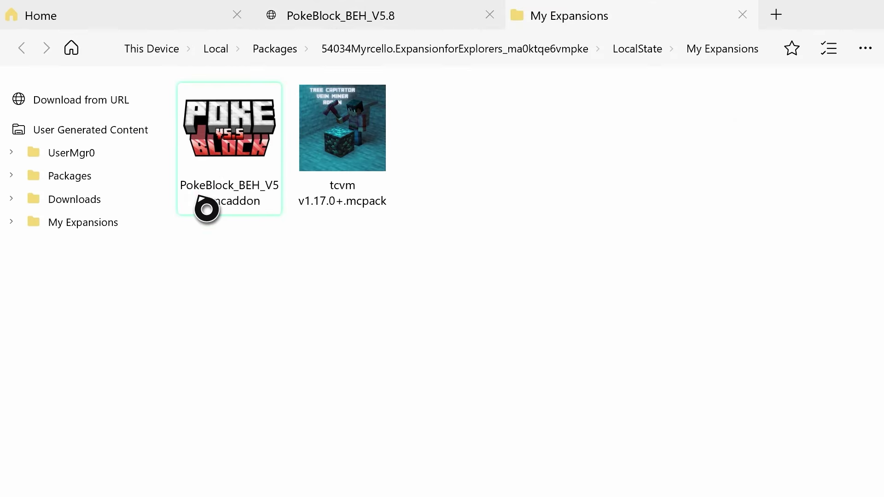
pyautogui.rightClick(237, 196)
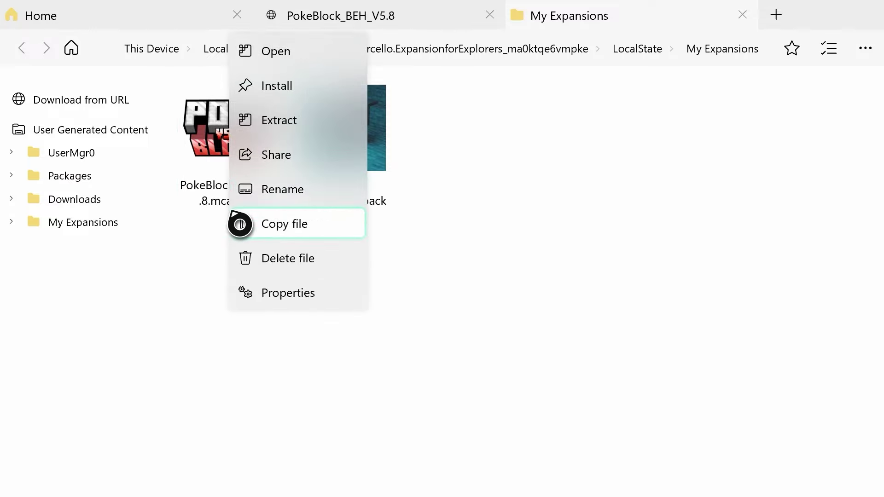
pyautogui.click(236, 215)
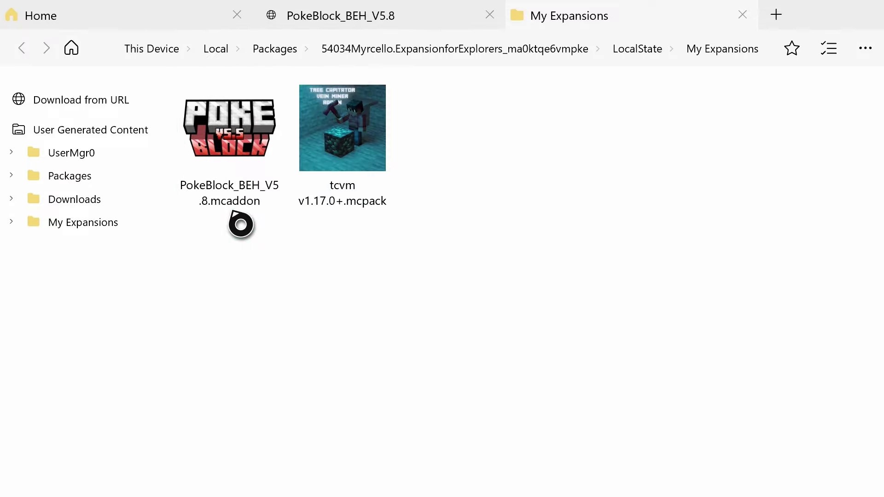
# Step: Go to Packages, close the other tabs, and bring up the New folder menu
pyautogui.click(119, 181)
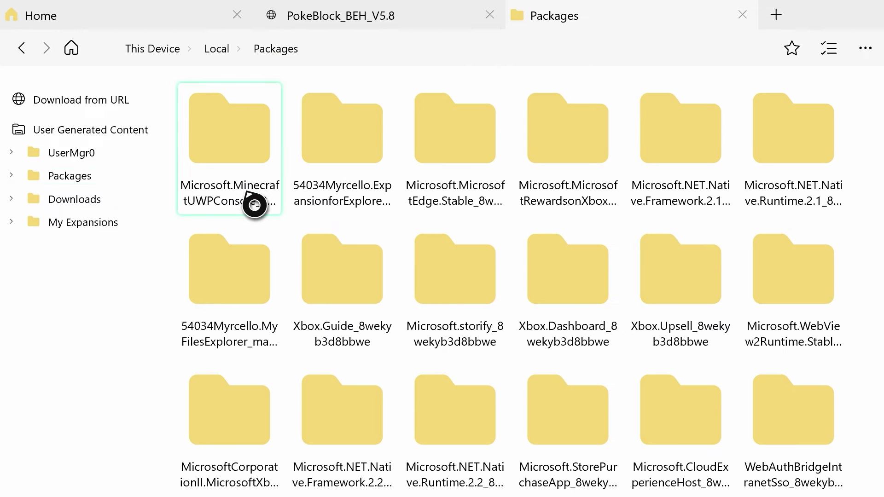
pyautogui.scroll(-5, 255, 205)
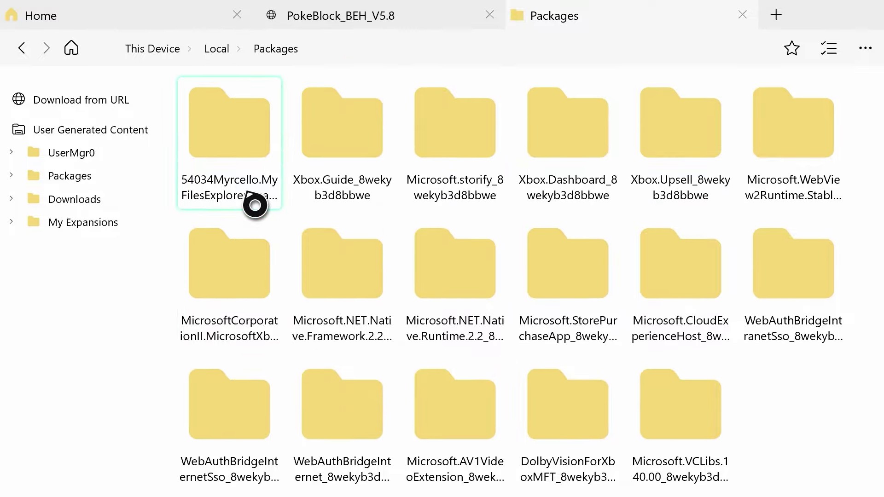
pyautogui.scroll(5, 255, 205)
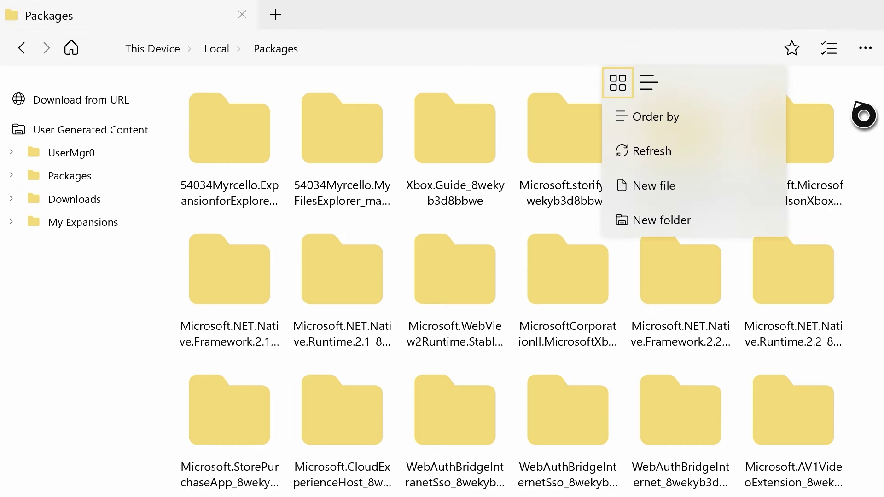
pyautogui.click(864, 111)
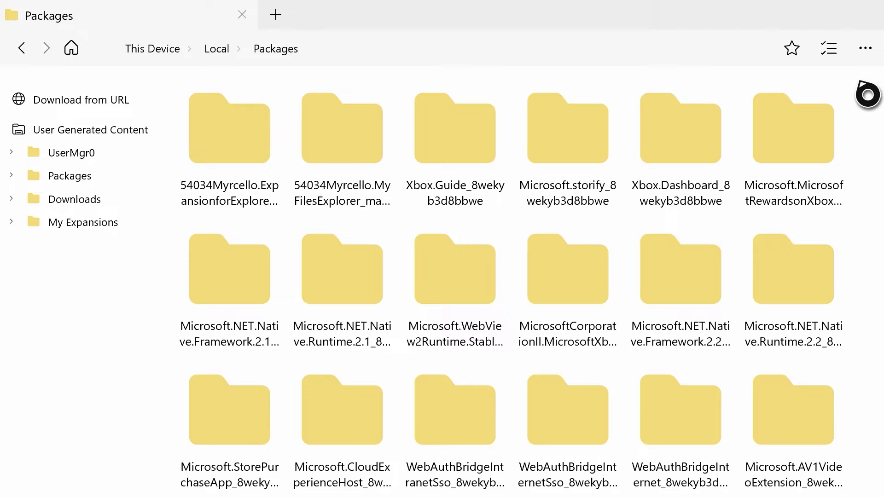
pyautogui.press('Menu')
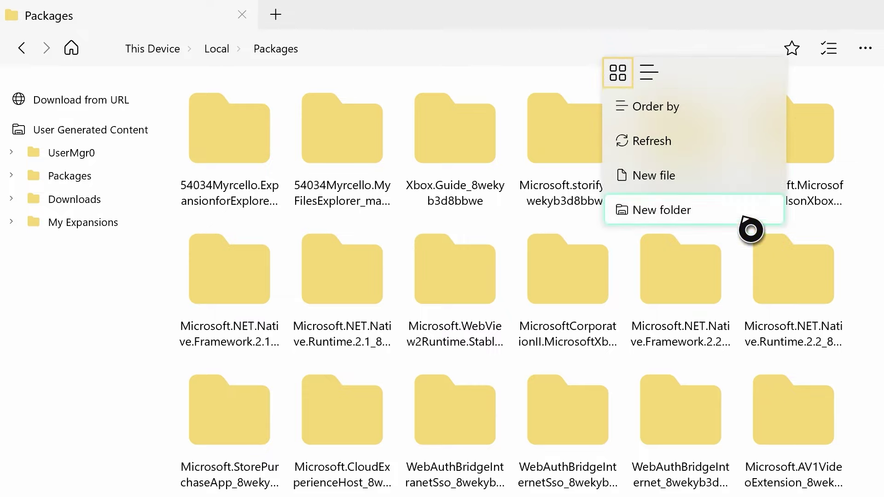
# Step: Start a new folder in Packages and type 'Microsoft.Minecraft.UWPConsole'
pyautogui.click(750, 221)
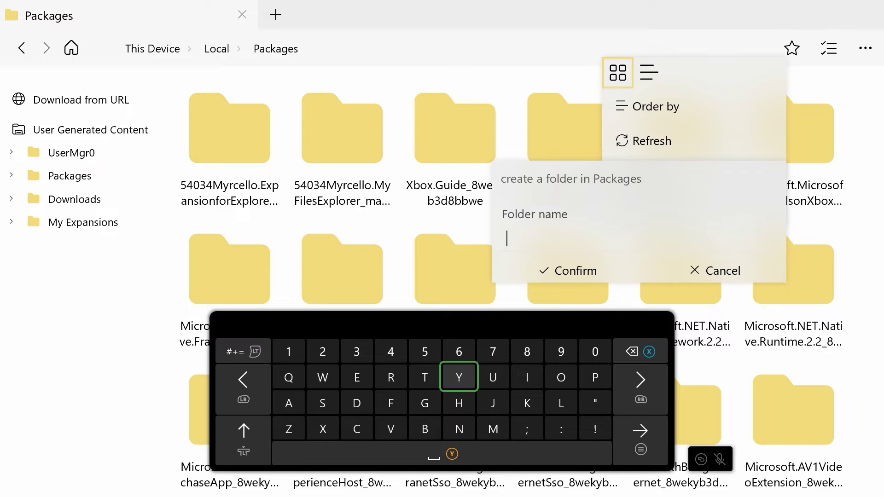
pyautogui.write('Mi')
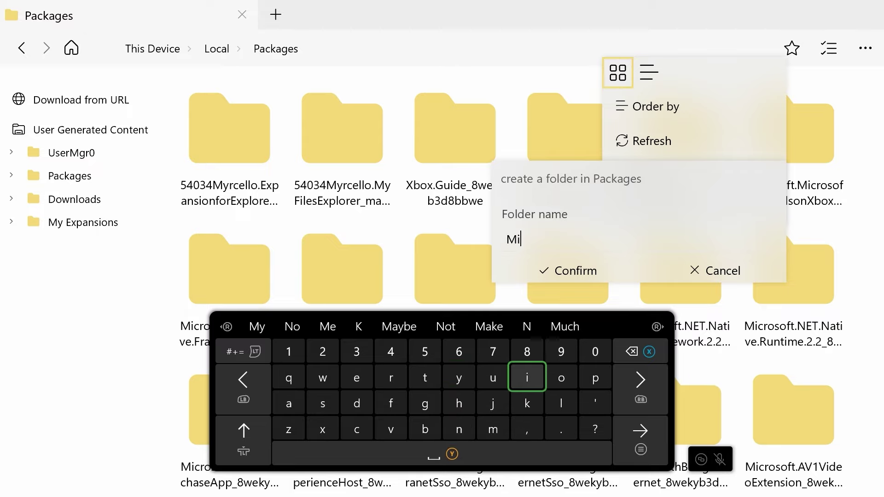
pyautogui.write('crosoft')
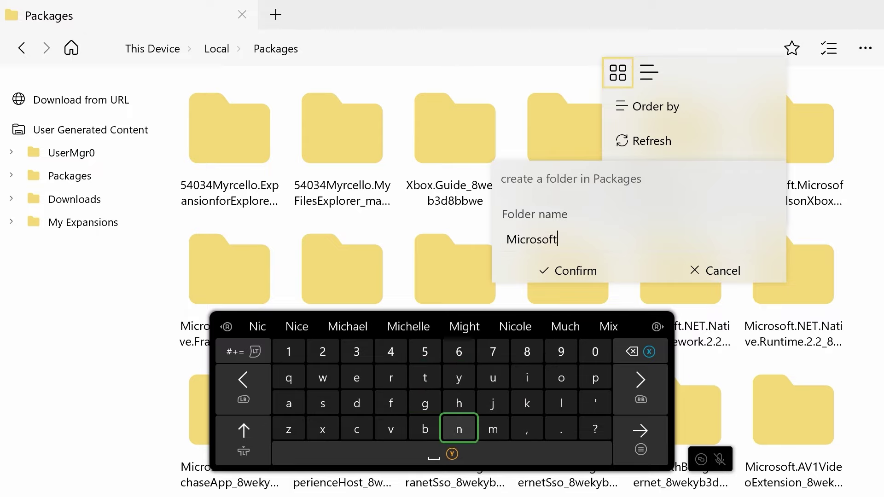
pyautogui.write('.')
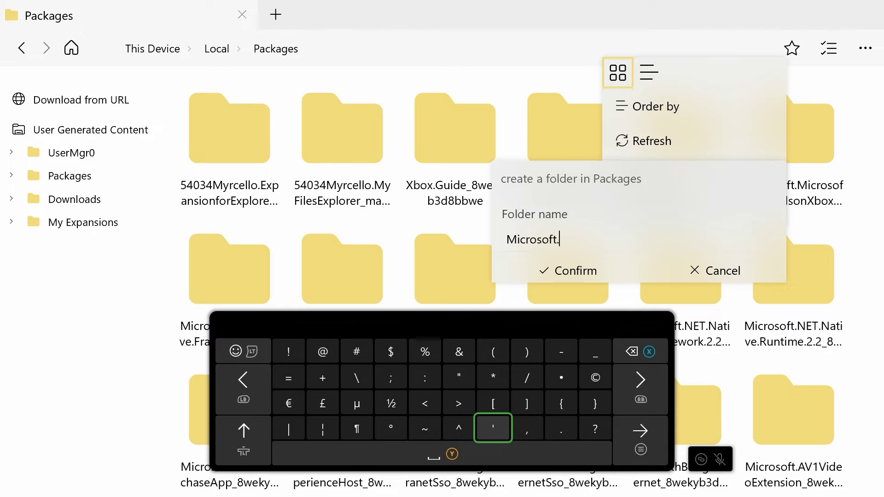
pyautogui.press('GamepadLeftTrigger')
pyautogui.press('GamepadLeftTrigger')
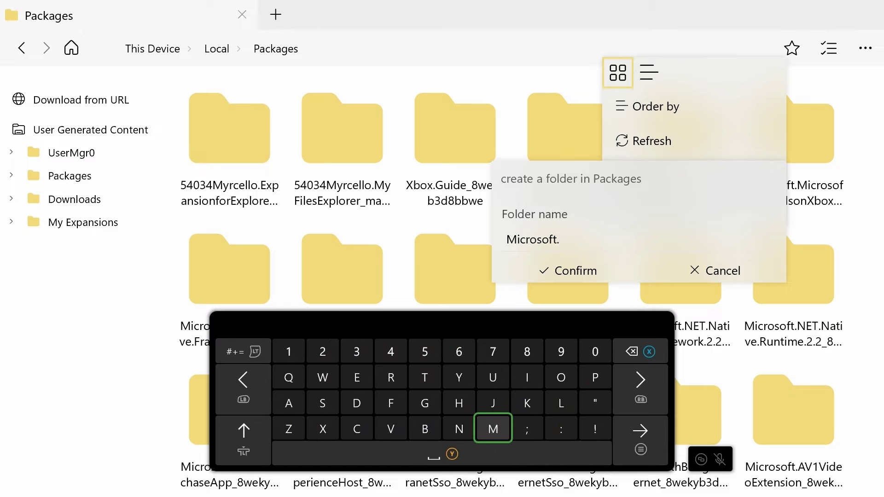
pyautogui.write('Mi')
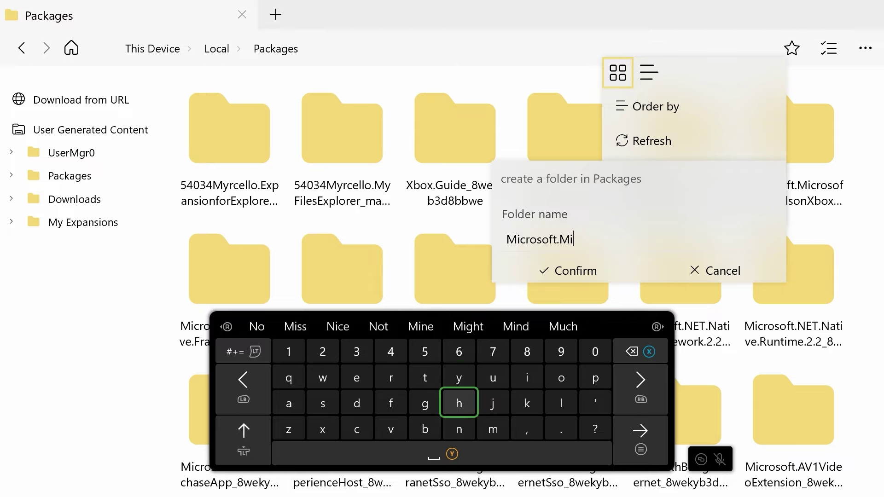
pyautogui.write('necraft')
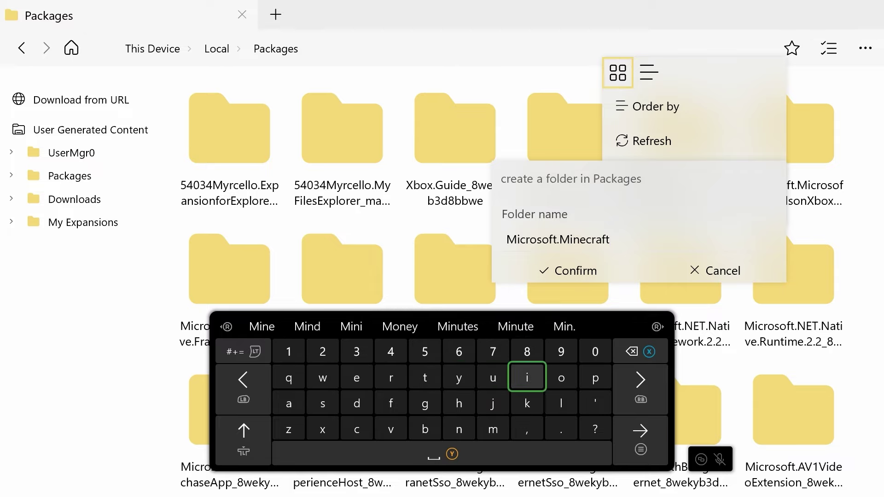
pyautogui.write('.')
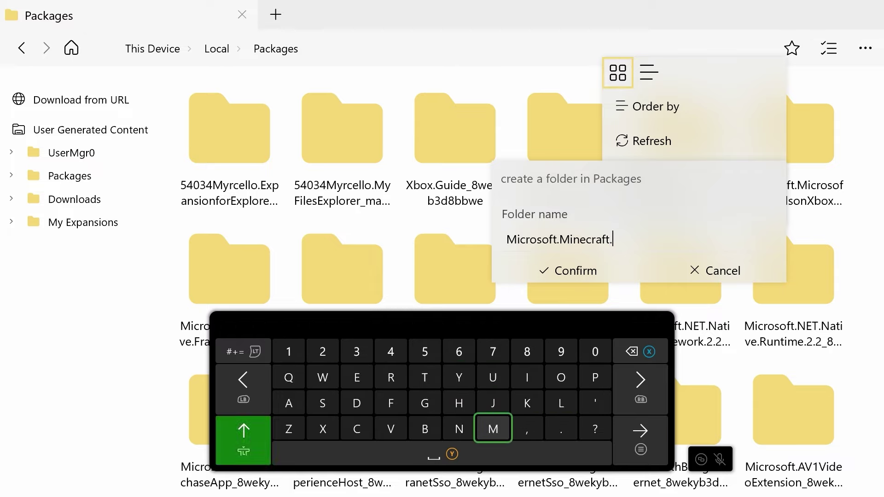
pyautogui.write('UWP')
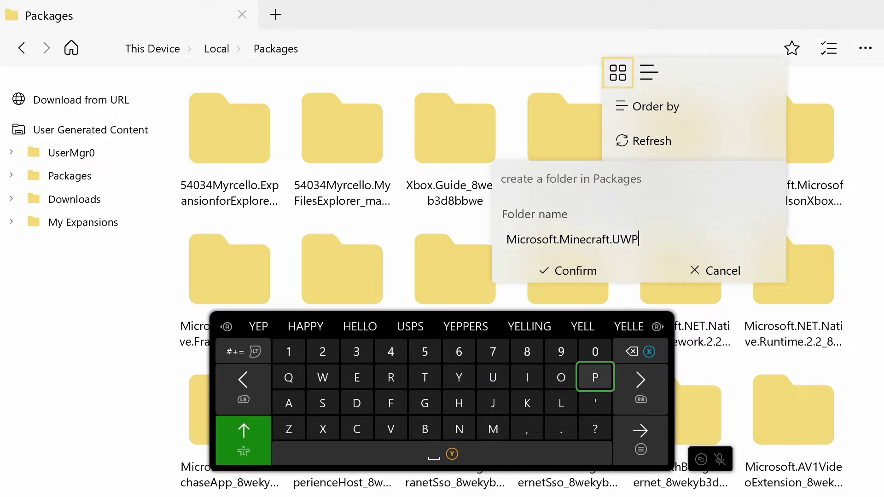
pyautogui.press('shift')
pyautogui.press('Left')
pyautogui.press('Left')
pyautogui.press('Left')
pyautogui.press('Left')
pyautogui.press('Left')
pyautogui.press('Left')
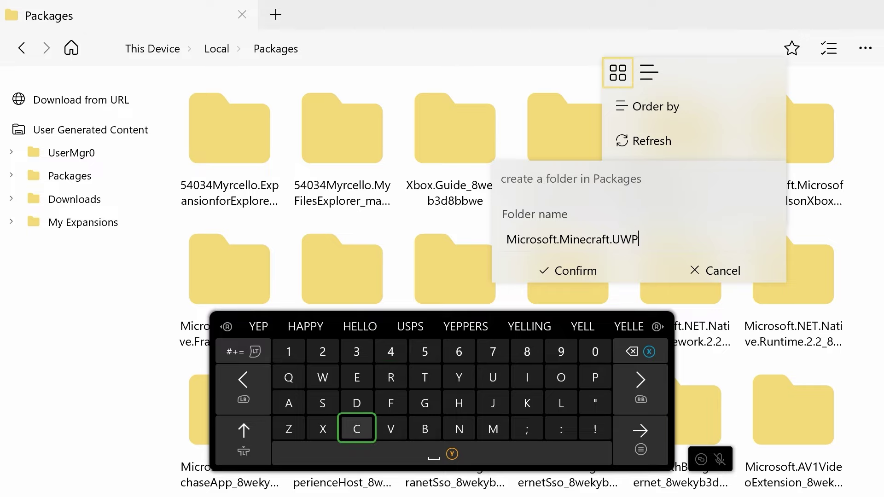
pyautogui.write('Console')
# Step: Add '_8wekyb3d8' to the folder name with the on-screen keyboard
pyautogui.press('Right')
pyautogui.press('Right')
pyautogui.press('Right')
pyautogui.press('Right')
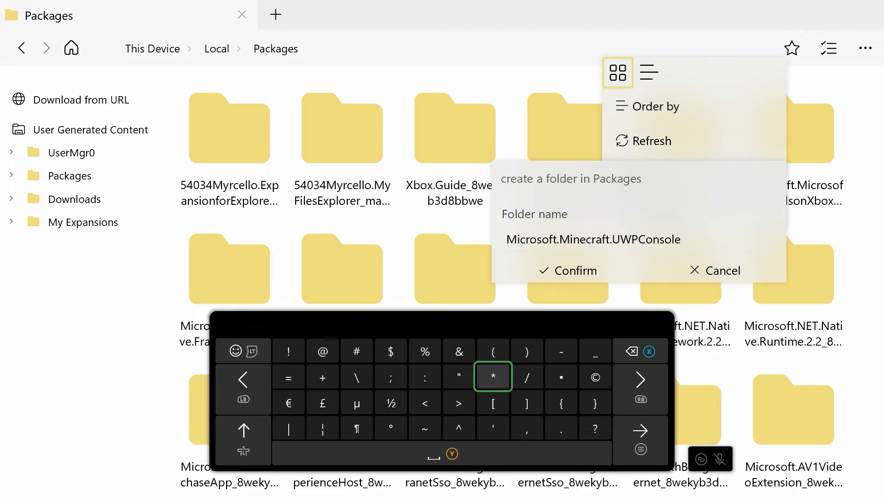
pyautogui.press('Right')
pyautogui.press('Right')
pyautogui.press('Up')
pyautogui.press('Right')
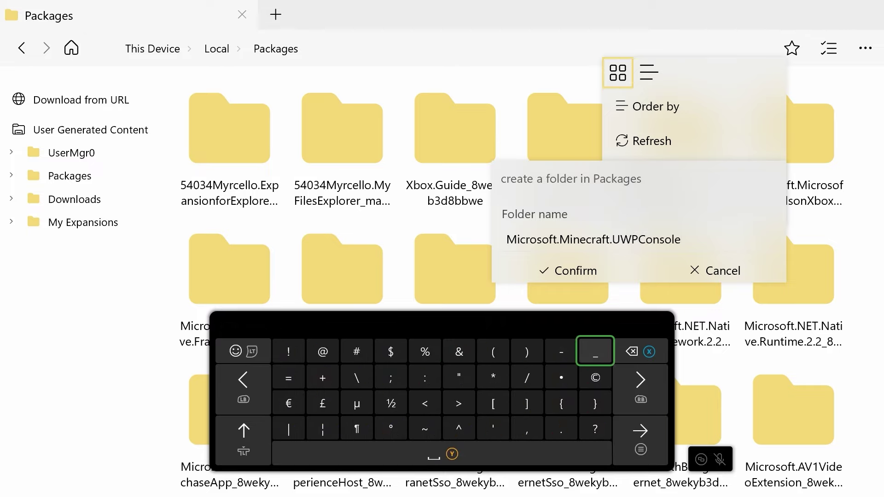
pyautogui.write('_')
pyautogui.press('Right')
pyautogui.press('Right')
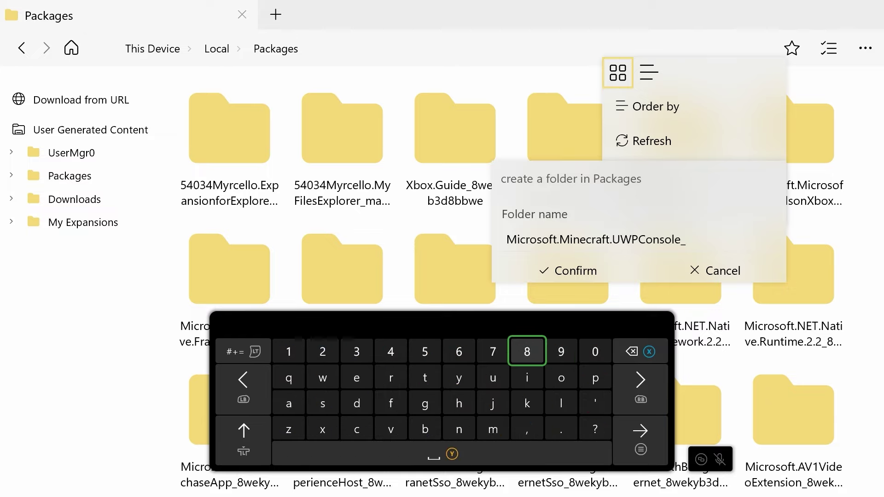
pyautogui.press('Down')
pyautogui.press('Left')
pyautogui.press('Left')
pyautogui.press('Left')
pyautogui.press('Left')
pyautogui.press('Left')
pyautogui.press('Left')
pyautogui.write('8w')
pyautogui.press('Right')
pyautogui.write('e')
pyautogui.press('Right')
pyautogui.press('Right')
pyautogui.press('Right')
pyautogui.press('Right')
pyautogui.press('Right')
pyautogui.press('Down')
pyautogui.write('k')
pyautogui.press('Left')
pyautogui.press('Left')
pyautogui.press('Up')
pyautogui.write('y')
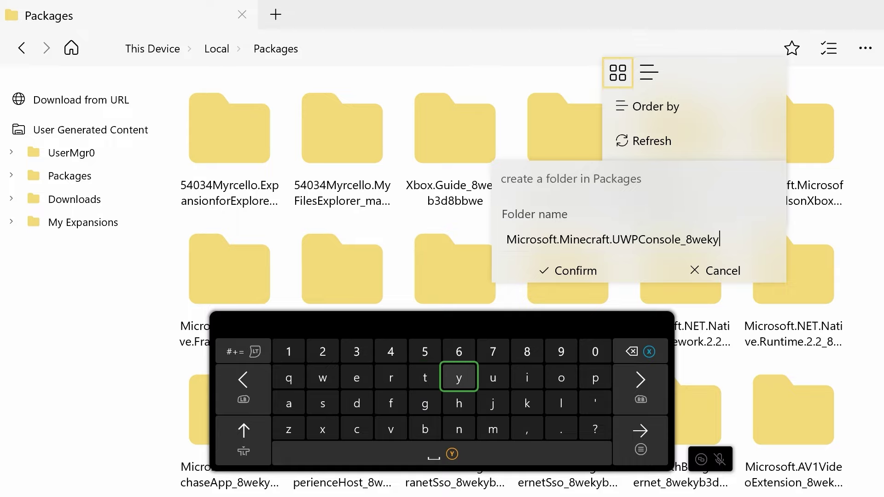
pyautogui.press('Down')
pyautogui.press('Down')
pyautogui.press('Left')
pyautogui.write('b')
pyautogui.press('Up')
pyautogui.press('Up')
pyautogui.press('Left')
pyautogui.press('Left')
pyautogui.press('Up')
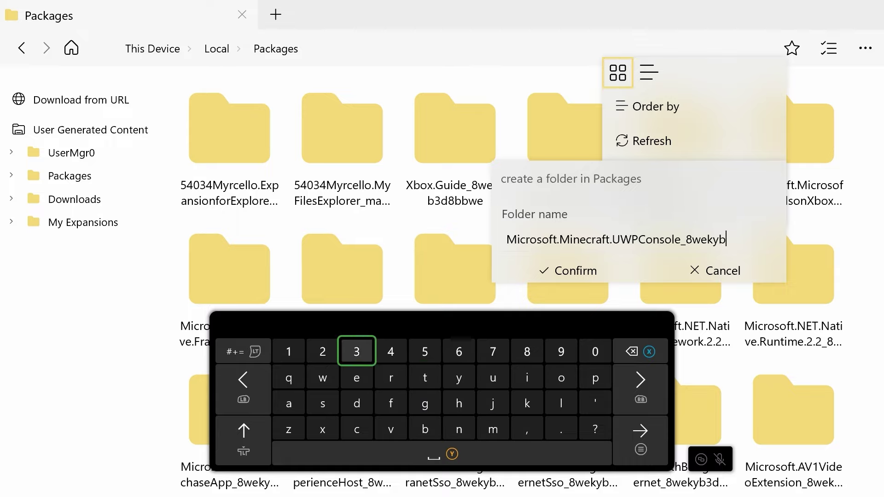
pyautogui.write('3')
pyautogui.press('Down')
pyautogui.press('Down')
pyautogui.write('d')
pyautogui.press('Right')
pyautogui.press('Up')
pyautogui.press('Right')
pyautogui.press('Right')
pyautogui.press('Right')
pyautogui.press('Up')
# Step: Finish the name as Microsoft.Minecraft.UWPConsole_8wekyb3d8bbwe and confirm the folder
pyautogui.press('Right')
pyautogui.write('8')
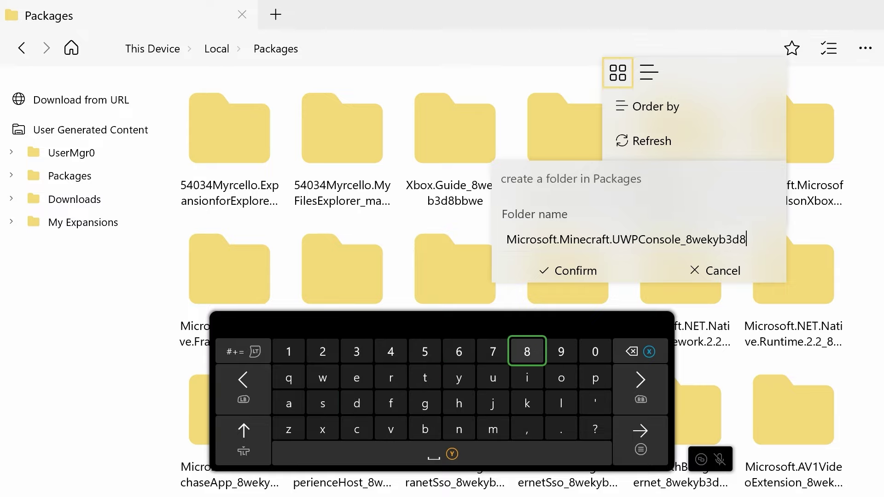
pyautogui.press('Down')
pyautogui.press('Down')
pyautogui.press('Left')
pyautogui.press('Left')
pyautogui.press('Down')
pyautogui.press('Left')
pyautogui.write('bb')
pyautogui.press('Left')
pyautogui.press('Left')
pyautogui.press('Left')
pyautogui.press('Up')
pyautogui.write('w')
pyautogui.press('Right')
pyautogui.write('e')
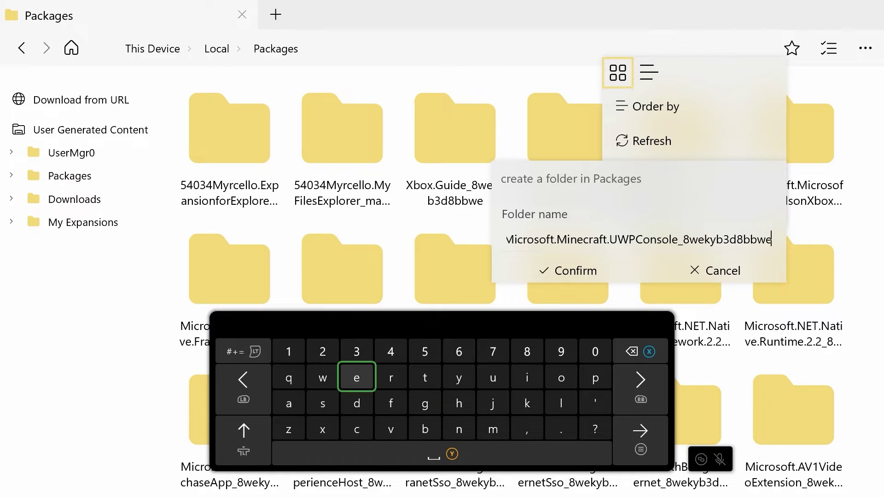
pyautogui.press('Return')
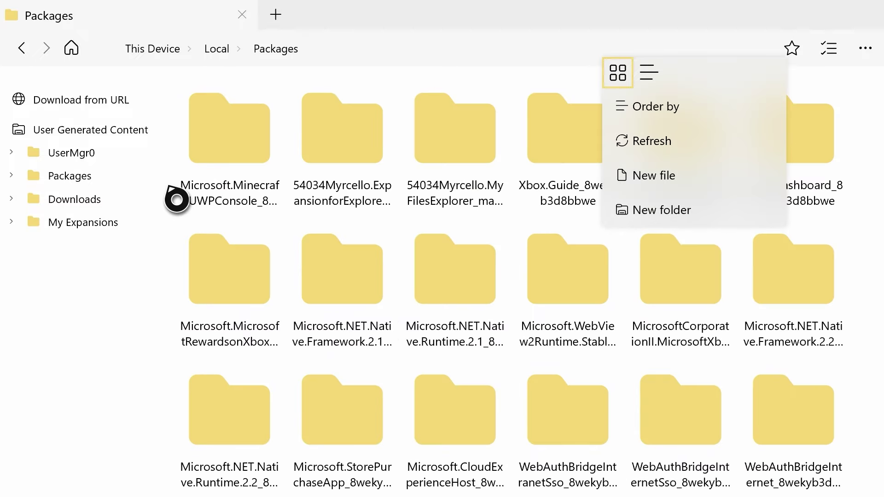
# Step: Open the new folder and start creating another folder inside it
pyautogui.click(242, 191)
pyautogui.click(241, 192)
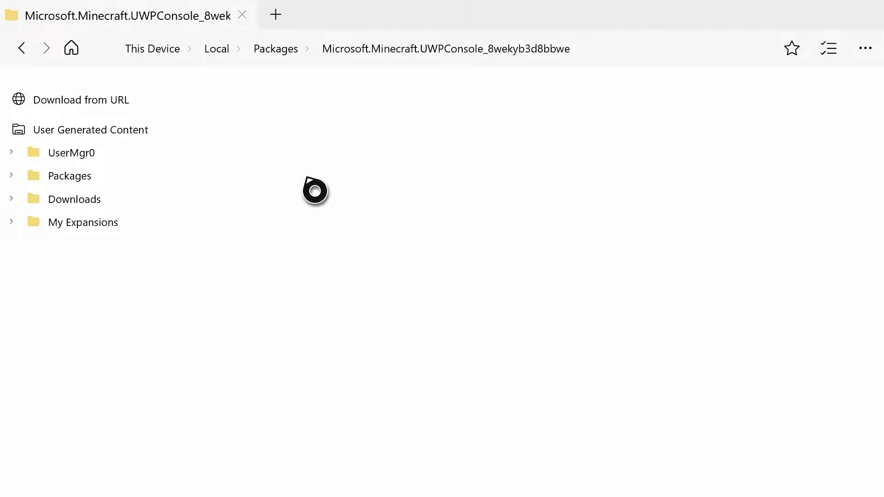
pyautogui.rightClick(339, 191)
pyautogui.click(339, 271)
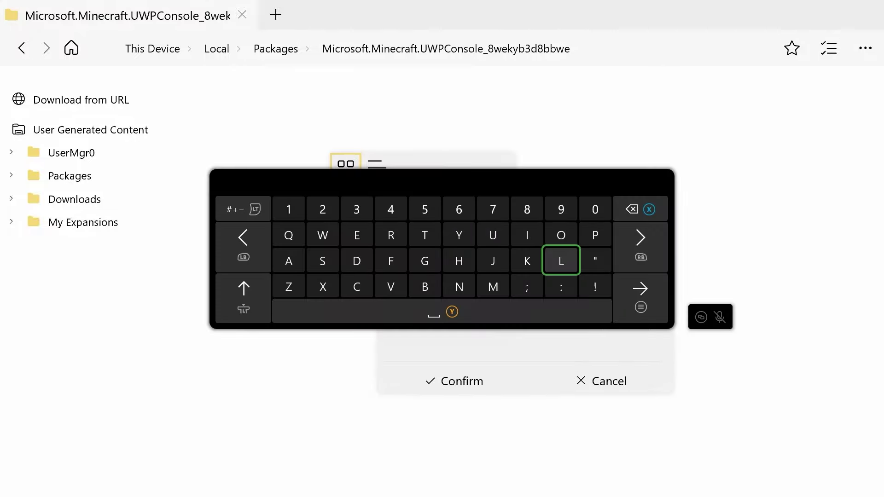
# Step: Name the new folder LocalState, create it, and open it
pyautogui.write('Lo')
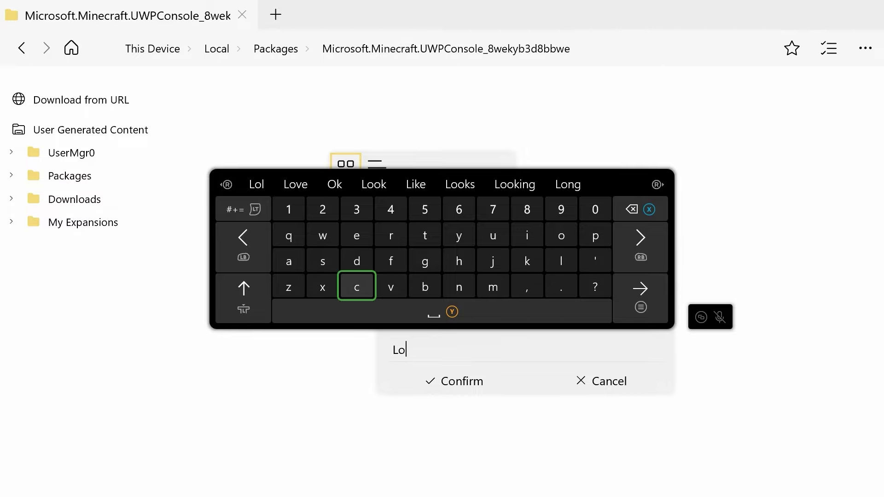
pyautogui.write('cal')
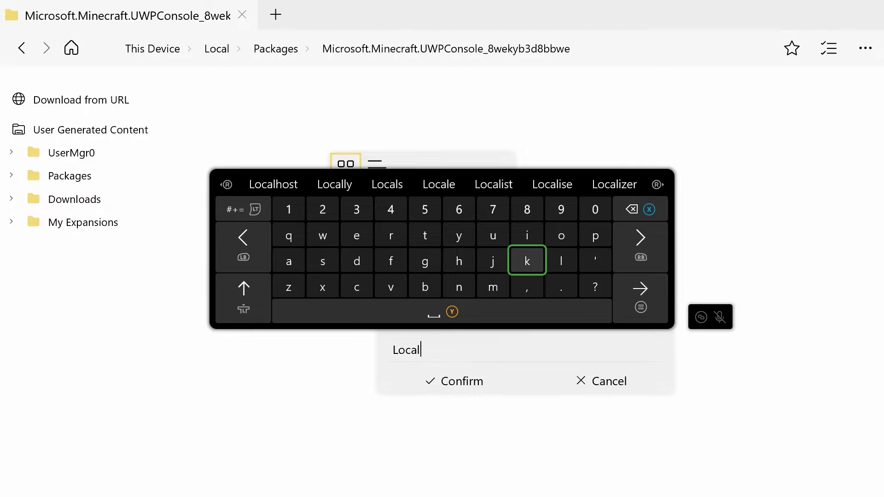
pyautogui.write('S')
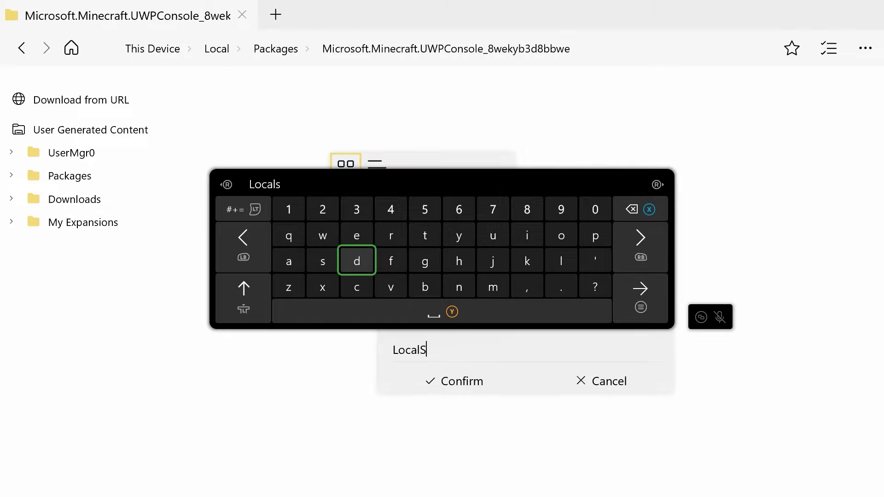
pyautogui.write('tate')
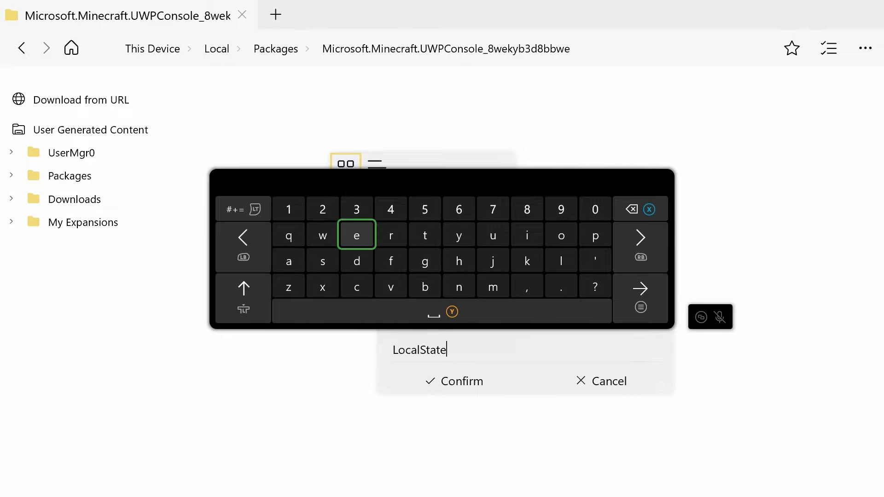
pyautogui.press('Return')
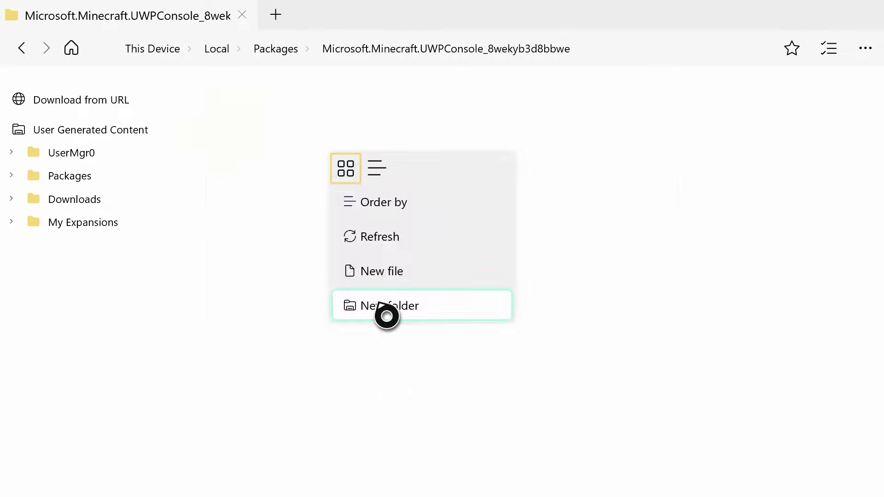
pyautogui.click(229, 156)
pyautogui.click(230, 157)
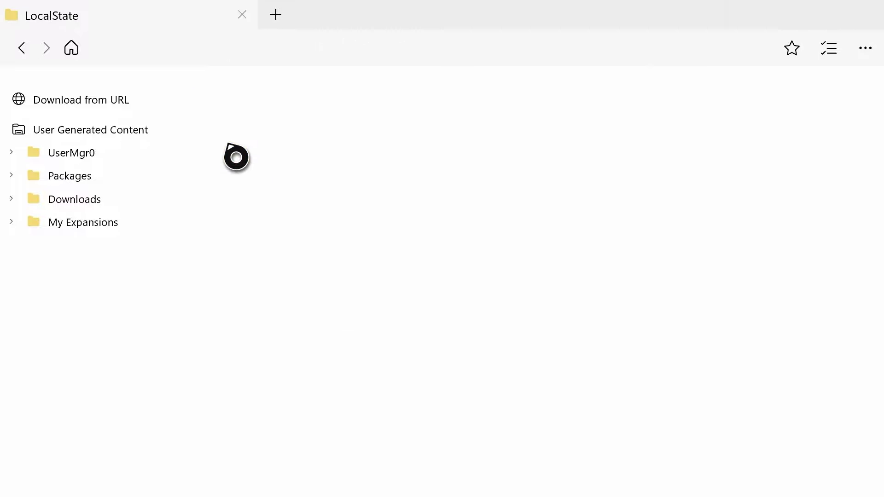
# Step: Create a folder named games inside LocalState and select it
pyautogui.rightClick(368, 189)
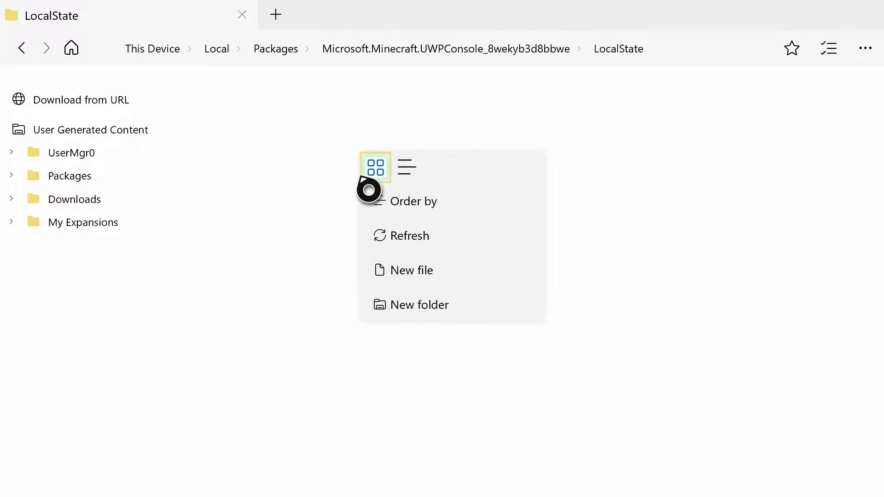
pyautogui.click(420, 313)
pyautogui.press('Tab')
pyautogui.press('Tab')
pyautogui.press('shift')
pyautogui.press('Down')
pyautogui.press('Left')
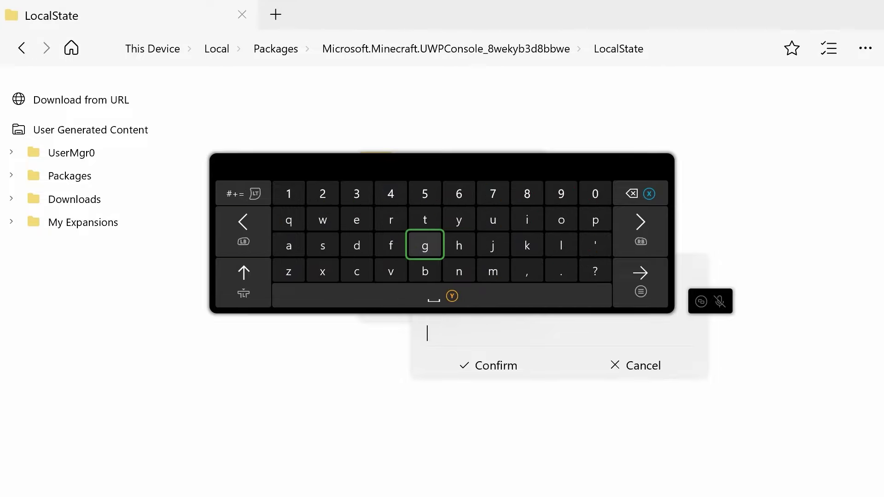
pyautogui.write('ga')
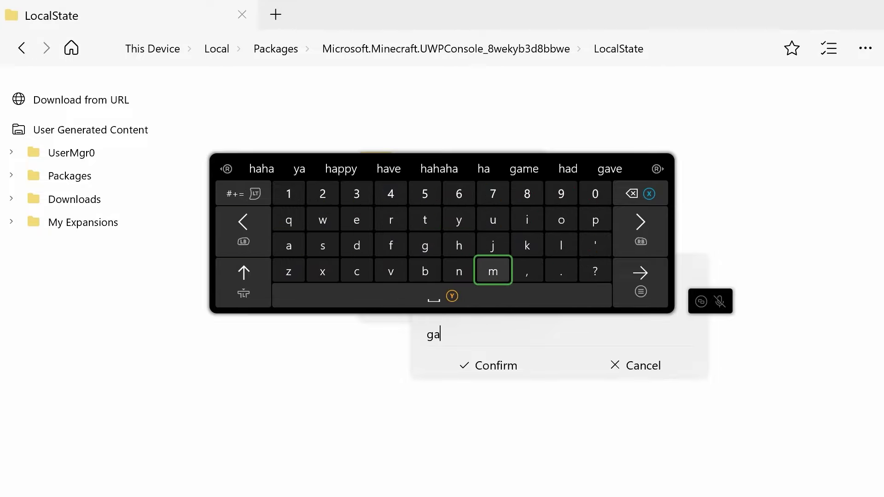
pyautogui.write('mes')
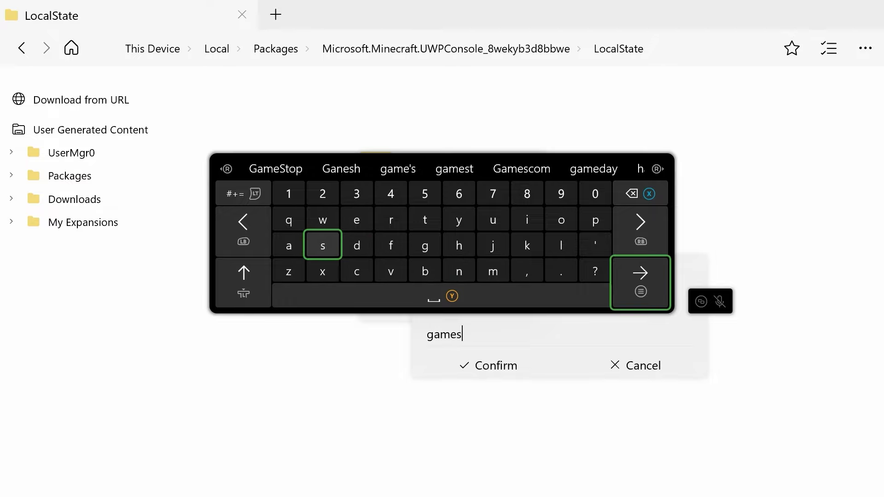
pyautogui.press('Return')
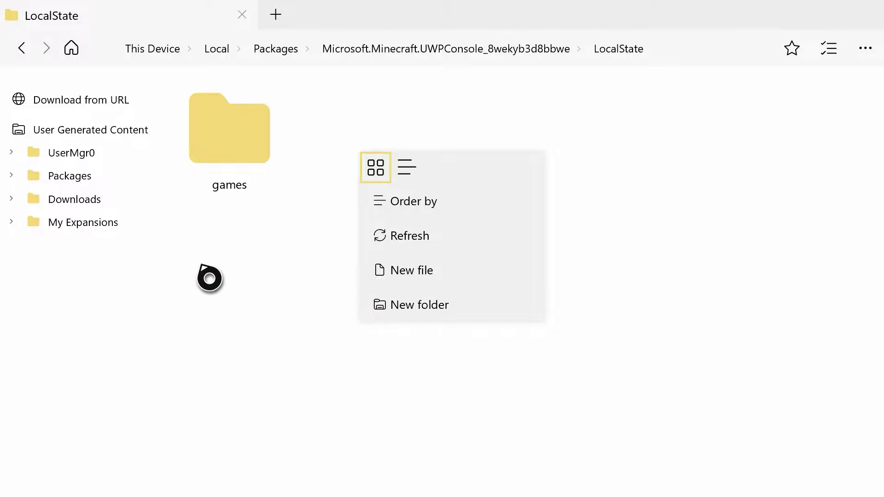
pyautogui.click(229, 171)
# Step: Open the games folder and start a new folder there, naming it 'com'
pyautogui.doubleClick(237, 172)
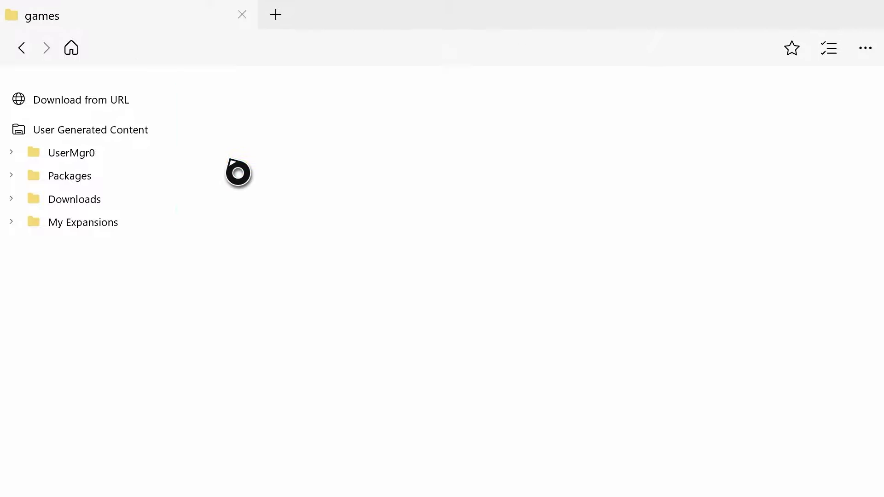
pyautogui.rightClick(374, 249)
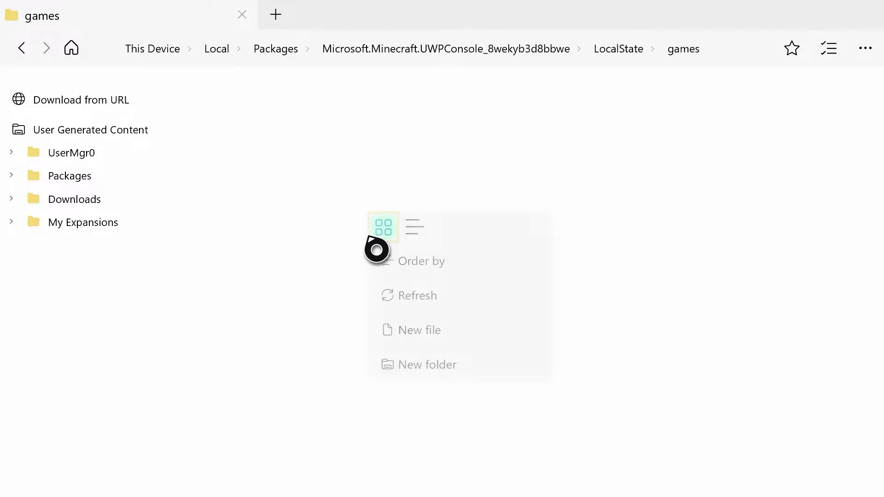
pyautogui.click(405, 368)
pyautogui.press('Left')
pyautogui.press('Left')
pyautogui.press('Down')
pyautogui.press('Down')
pyautogui.press('Left')
pyautogui.write('c')
pyautogui.press('Right')
pyautogui.press('Right')
pyautogui.press('Right')
pyautogui.press('Right')
pyautogui.press('Right')
pyautogui.press('Right')
pyautogui.press('Up')
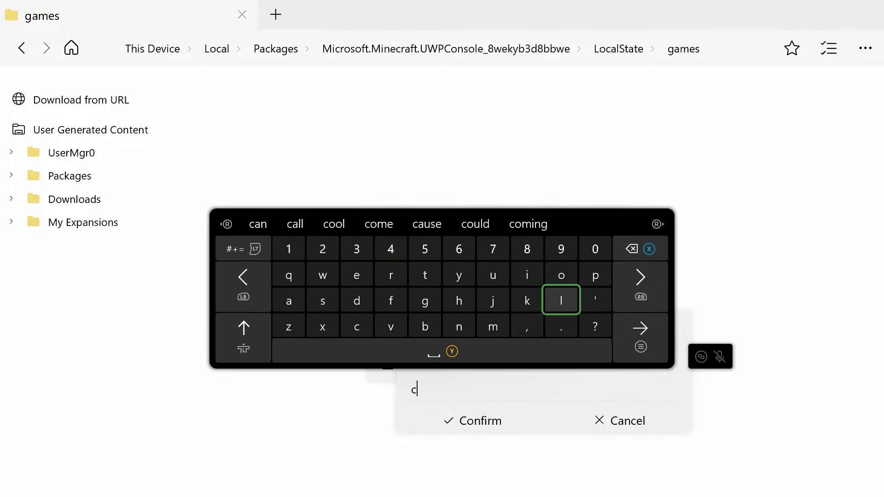
pyautogui.press('Up')
pyautogui.write('o')
pyautogui.press('Down')
pyautogui.press('Left')
pyautogui.press('Left')
pyautogui.press('Down')
pyautogui.write('m')
# Step: Complete the name as com.mojang, create the folder, and open it
pyautogui.press('Right')
pyautogui.press('Right')
pyautogui.write('.')
pyautogui.press('Left')
pyautogui.press('Left')
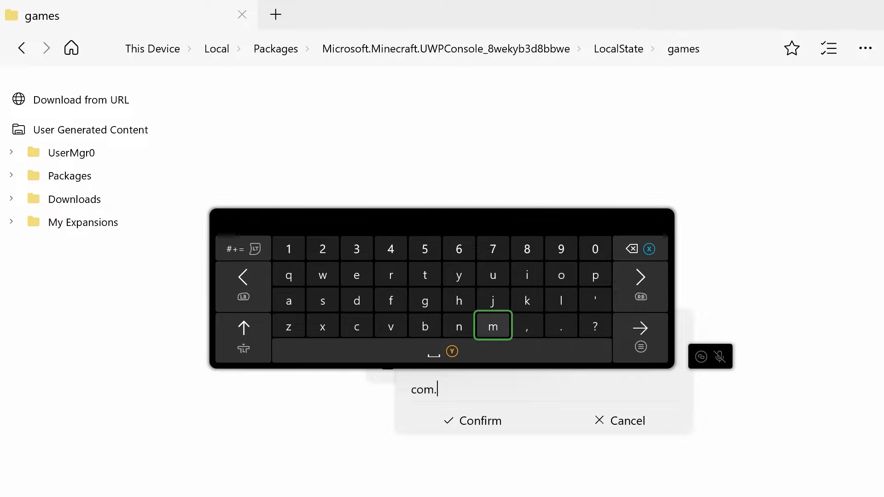
pyautogui.write('m')
pyautogui.press('Right')
pyautogui.press('Up')
pyautogui.press('Up')
pyautogui.press('Right')
pyautogui.write('o')
pyautogui.press('Down')
pyautogui.press('Left')
pyautogui.press('Left')
pyautogui.write('j')
pyautogui.press('Left')
pyautogui.press('Left')
pyautogui.press('Left')
pyautogui.press('Left')
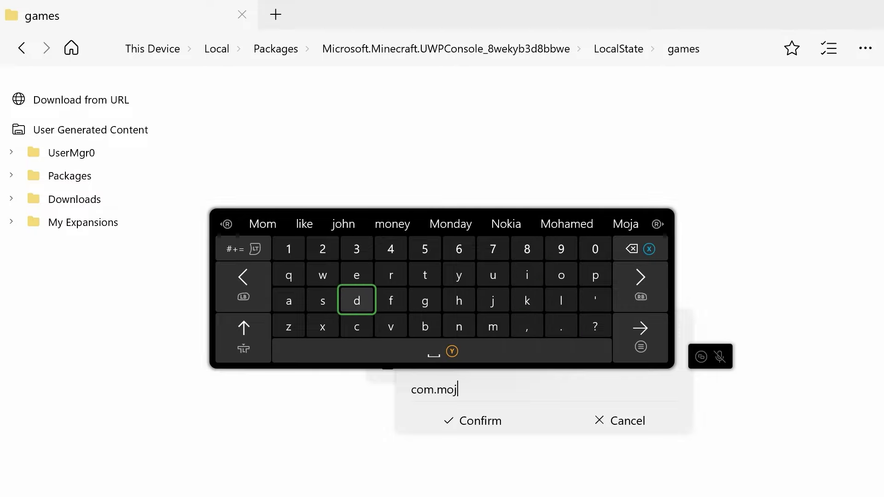
pyautogui.press('Left')
pyautogui.press('Left')
pyautogui.write('a')
pyautogui.press('Down')
pyautogui.press('Right')
pyautogui.press('Right')
pyautogui.press('Right')
pyautogui.press('Right')
pyautogui.write('n')
pyautogui.press('Up')
pyautogui.press('Left')
pyautogui.write('g')
pyautogui.press('Return')
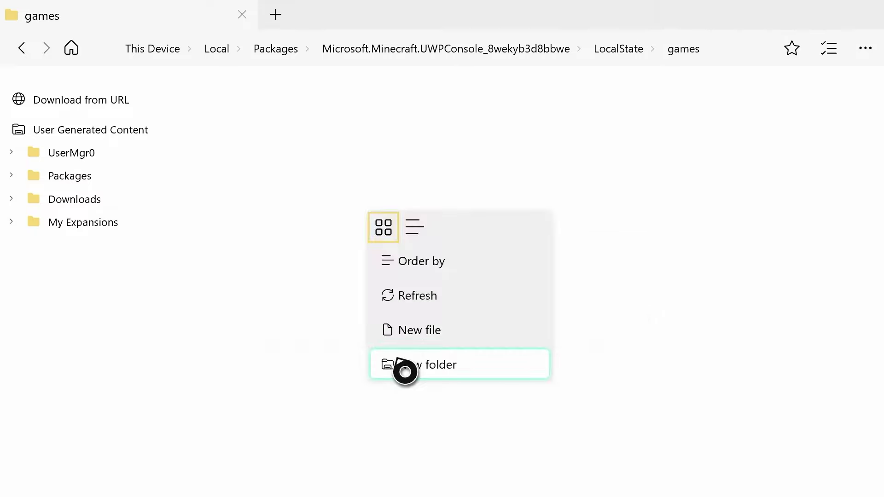
pyautogui.press('Escape')
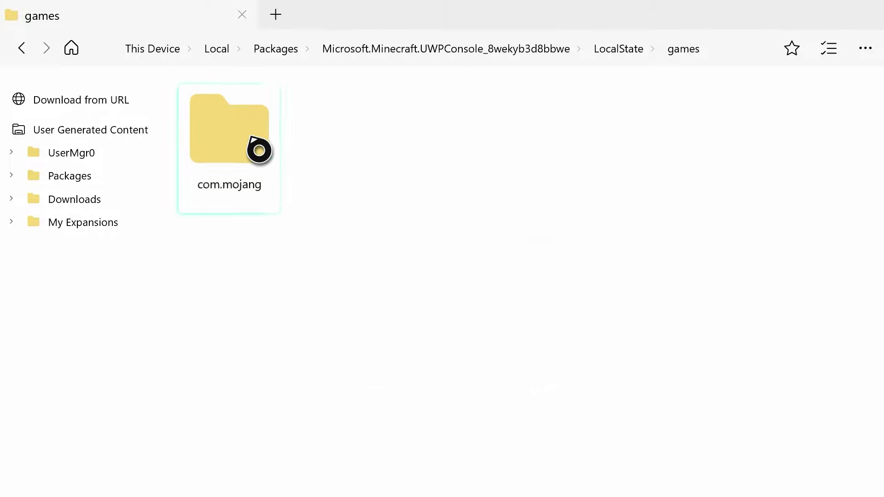
pyautogui.click(260, 150)
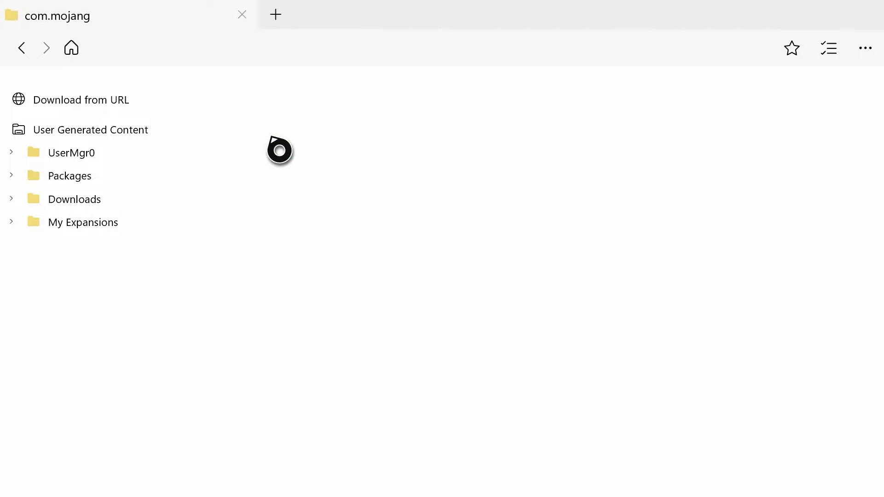
# Step: Create the resource_packs and behavior_packs folders inside com.mojang
pyautogui.rightClick(354, 171)
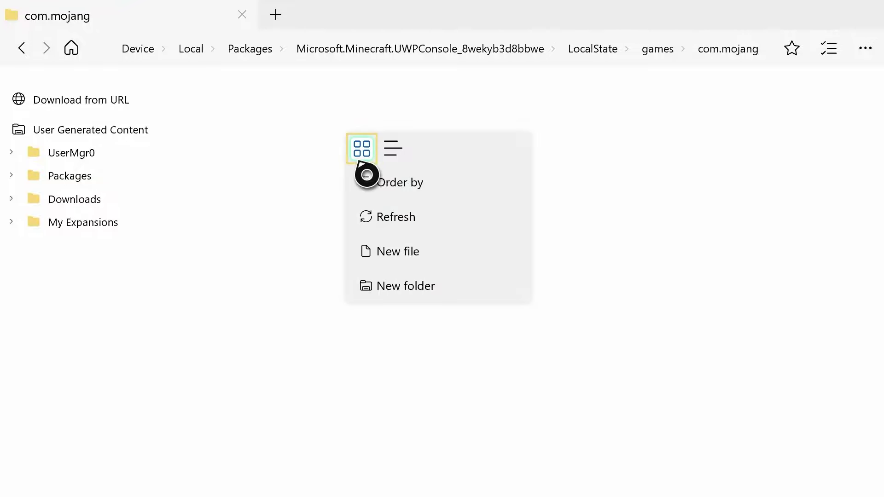
pyautogui.click(414, 272)
pyautogui.press('Escape')
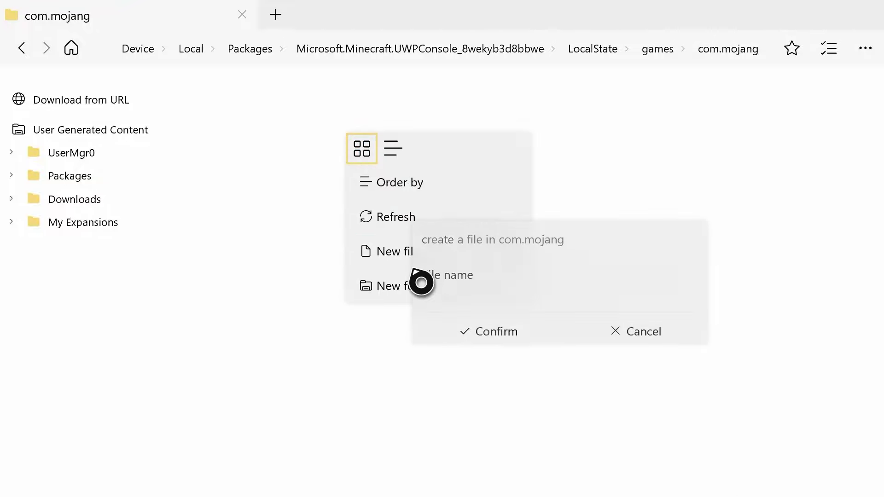
pyautogui.press('Escape')
pyautogui.click(392, 282)
pyautogui.write('resource_packs')
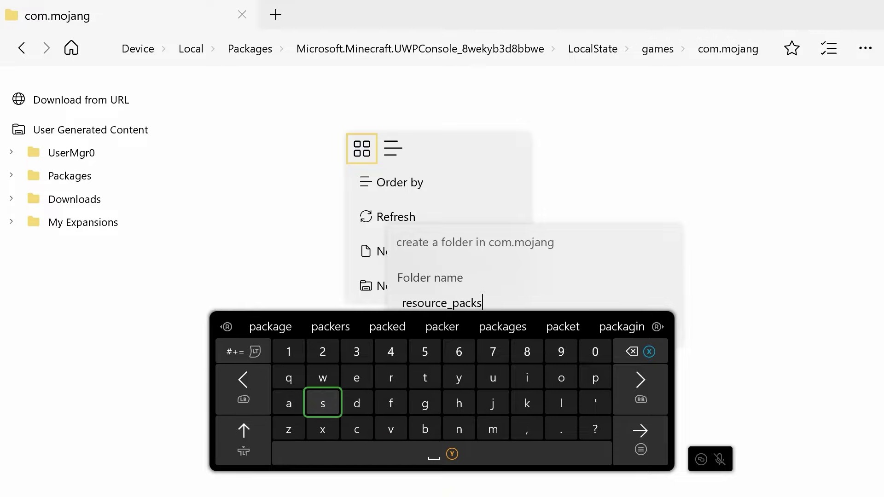
pyautogui.press('Return')
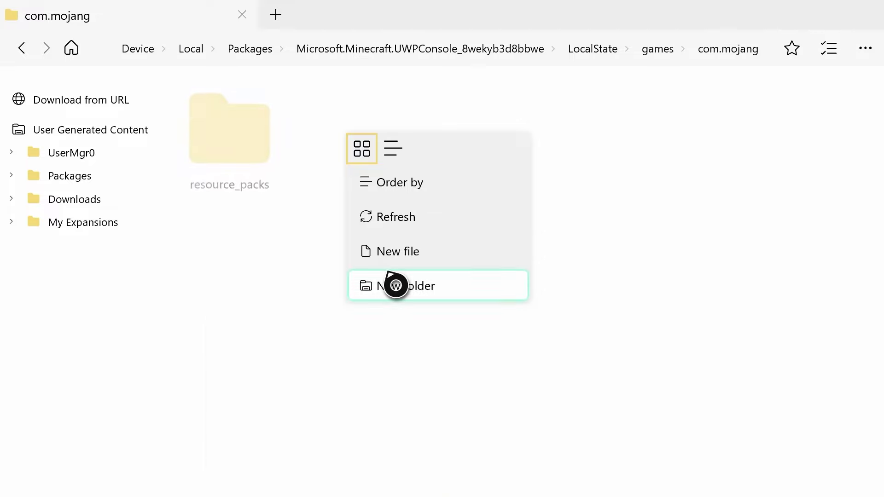
pyautogui.click(397, 295)
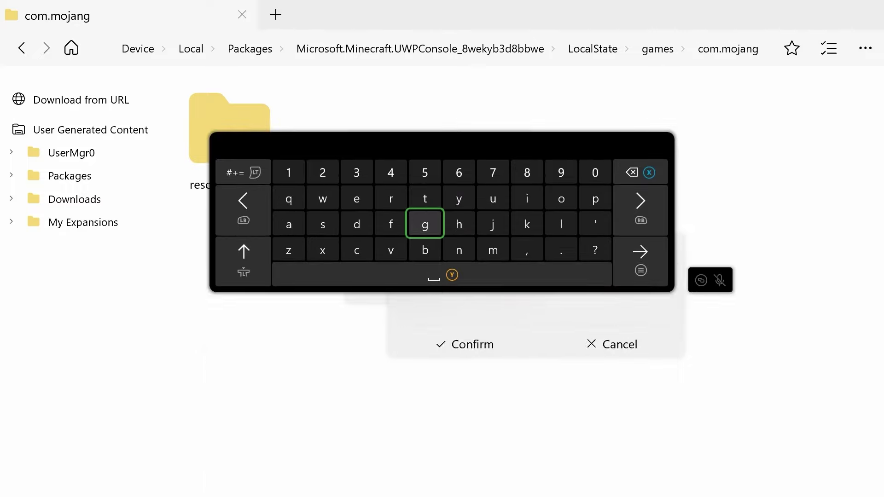
pyautogui.write('behavior_packs')
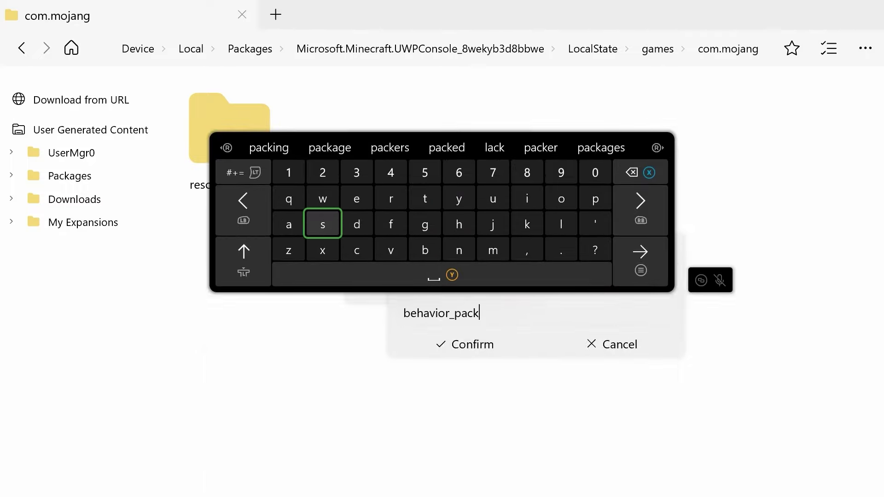
pyautogui.press('Return')
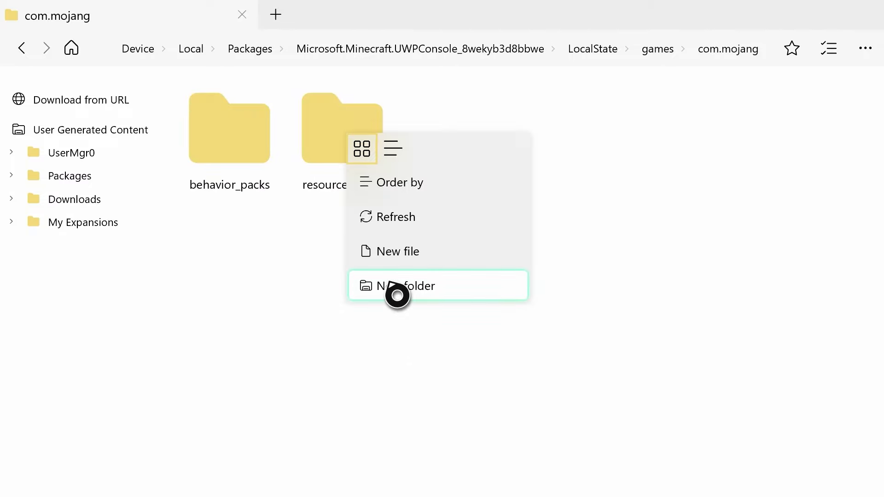
# Step: Create a third folder named skin_packs
pyautogui.click(397, 295)
pyautogui.press('Left')
pyautogui.press('Left')
pyautogui.press('Left')
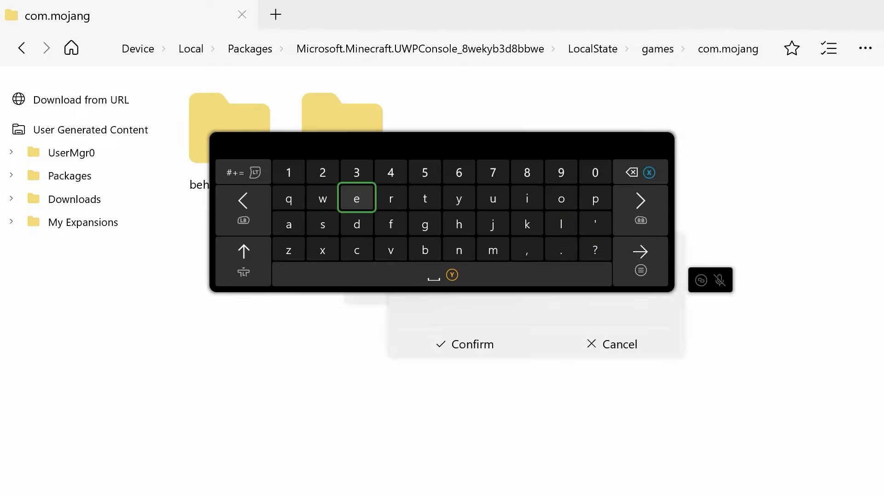
pyautogui.write('ski')
pyautogui.press('Down')
pyautogui.press('Left')
pyautogui.press('Left')
pyautogui.write('n')
pyautogui.press('Right')
pyautogui.press('Right')
pyautogui.press('Right')
pyautogui.press('Right')
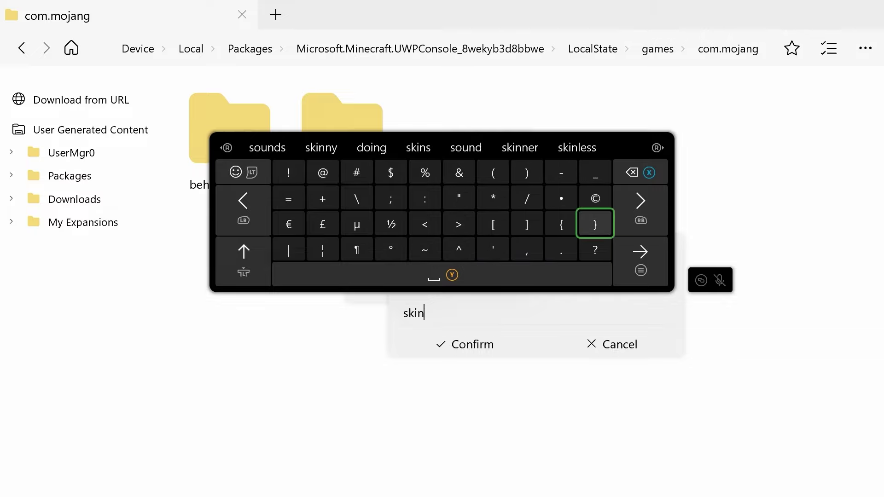
pyautogui.press('Up')
pyautogui.press('Up')
pyautogui.write('_')
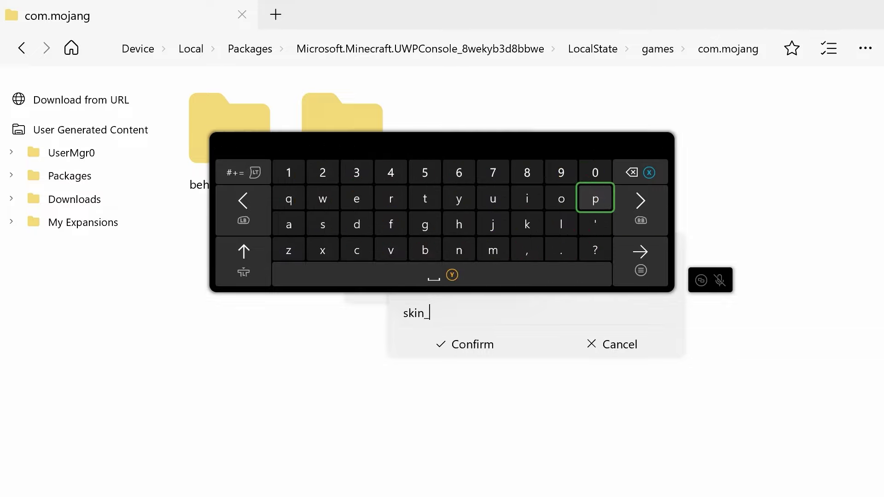
pyautogui.write('p')
pyautogui.press('Left')
pyautogui.press('Left')
pyautogui.press('Left')
pyautogui.press('Left')
pyautogui.press('Left')
pyautogui.press('Left')
pyautogui.press('Left')
pyautogui.press('Down')
pyautogui.press('Left')
pyautogui.press('Left')
pyautogui.write('a')
pyautogui.press('Down')
pyautogui.press('Right')
pyautogui.press('Right')
pyautogui.write('c')
pyautogui.press('Right')
pyautogui.press('Right')
pyautogui.press('Right')
pyautogui.press('Right')
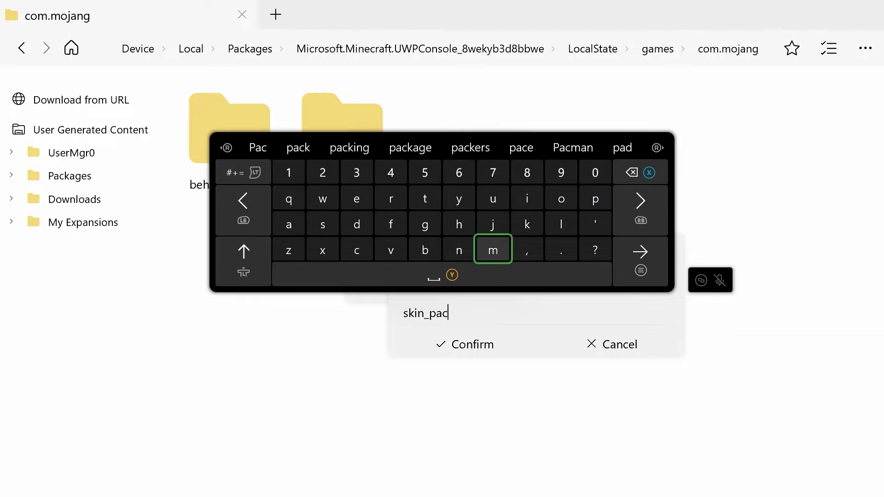
pyautogui.press('Up')
pyautogui.press('Right')
pyautogui.write('k')
pyautogui.press('Left')
pyautogui.press('Left')
pyautogui.press('Left')
pyautogui.press('Left')
pyautogui.press('Left')
pyautogui.press('Left')
pyautogui.write('s')
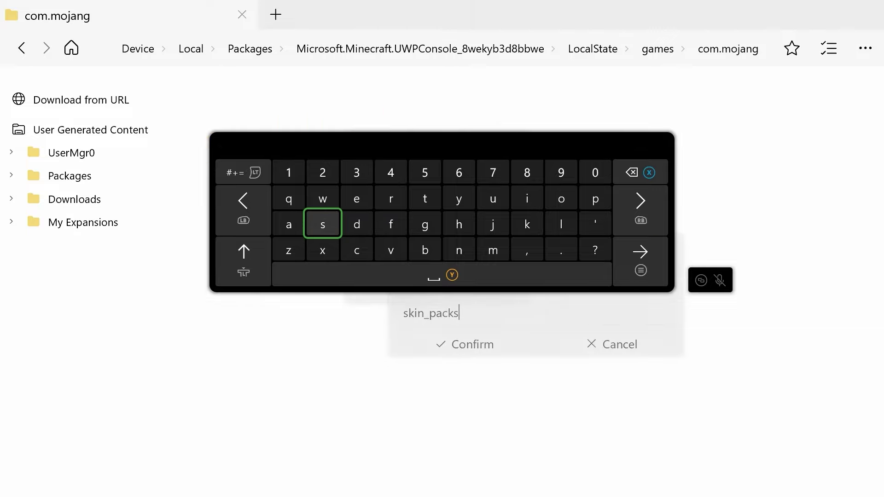
pyautogui.press('Return')
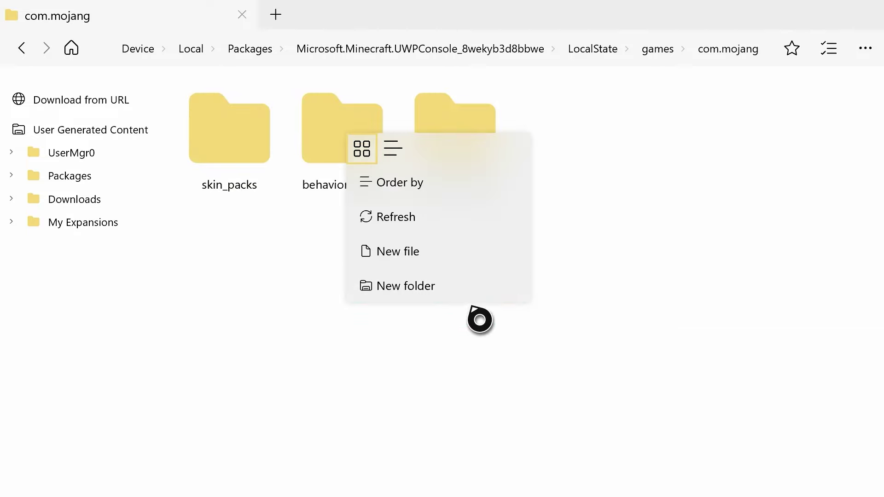
# Step: Create a fourth folder named minecraftWorlds
pyautogui.click(474, 299)
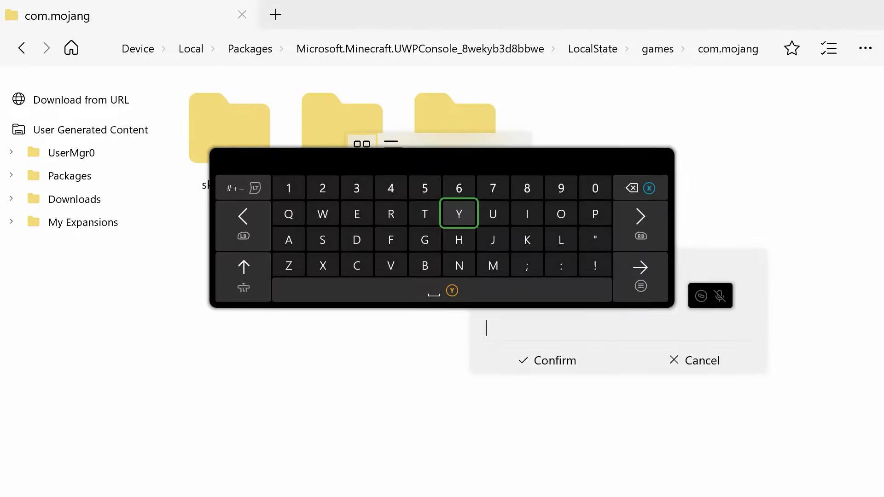
pyautogui.write('mi')
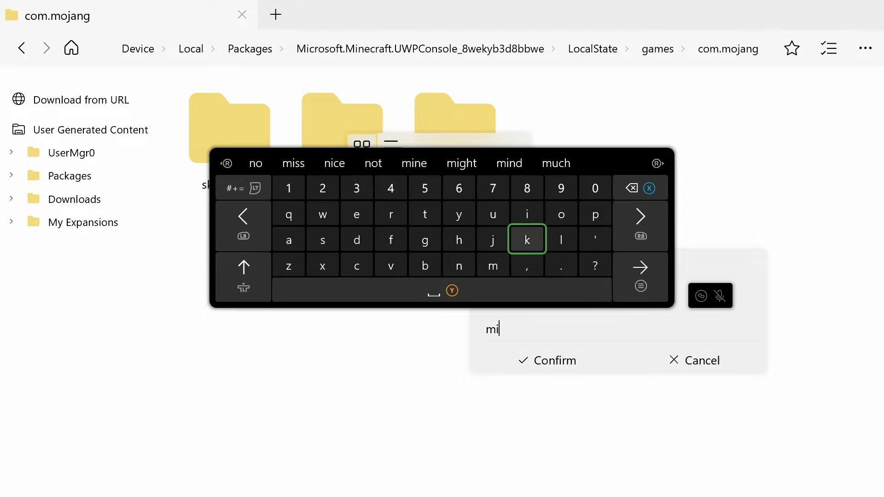
pyautogui.write('necraf')
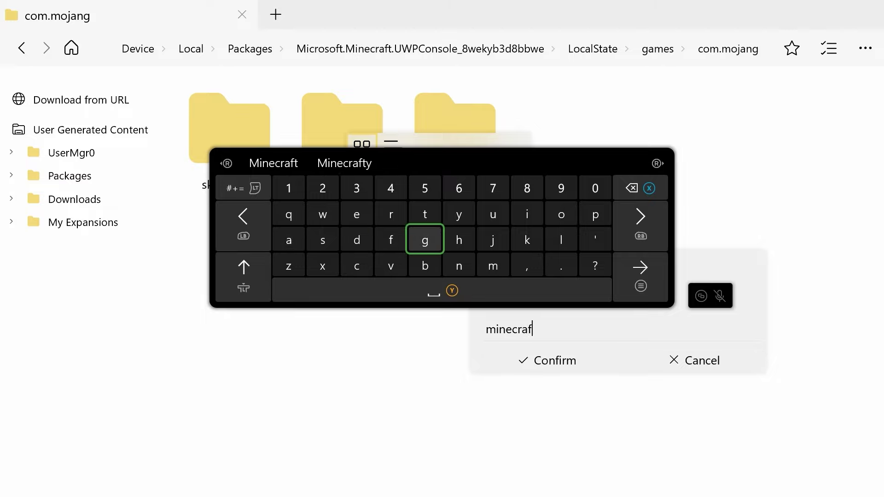
pyautogui.write('t')
pyautogui.press('pageup')
pyautogui.press('pageup')
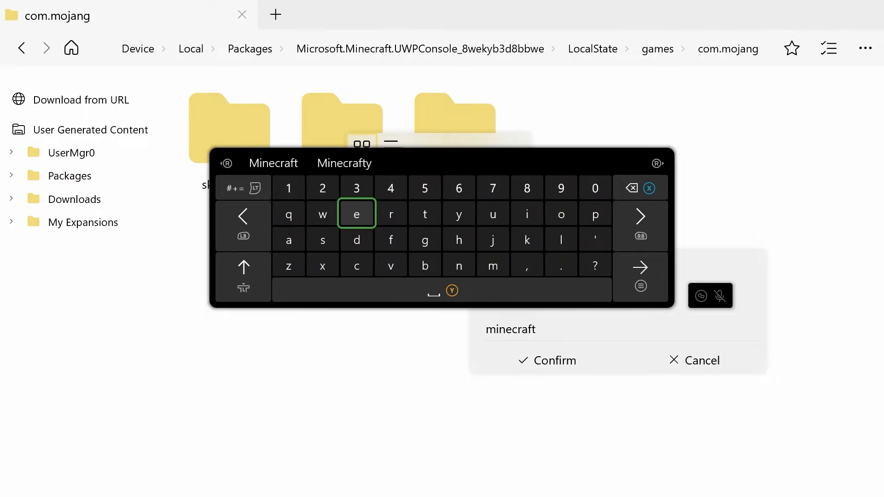
pyautogui.write('Wo')
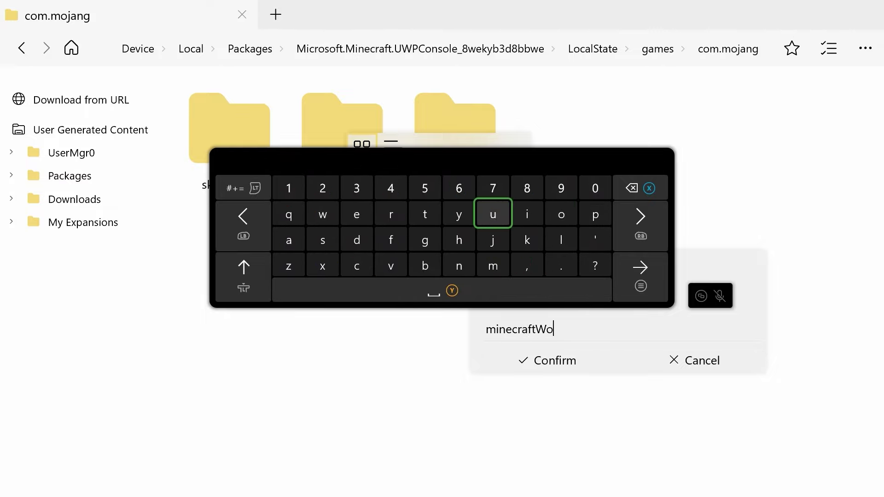
pyautogui.write('rl')
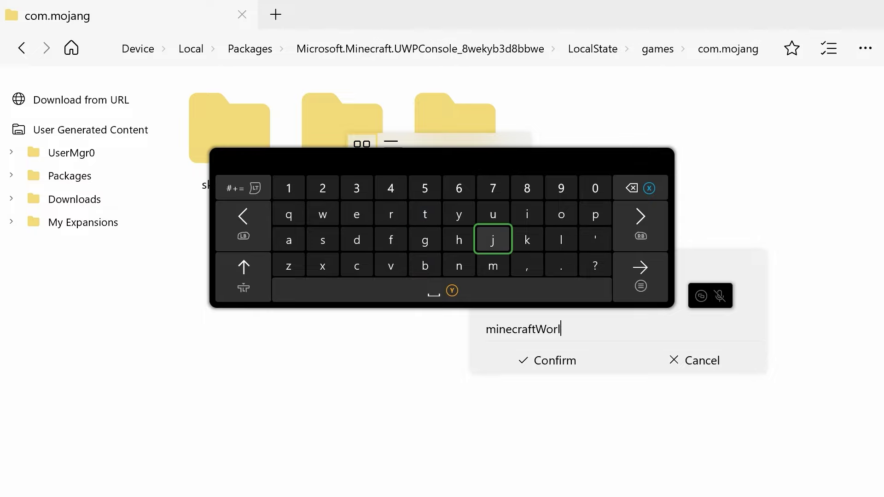
pyautogui.write('ds')
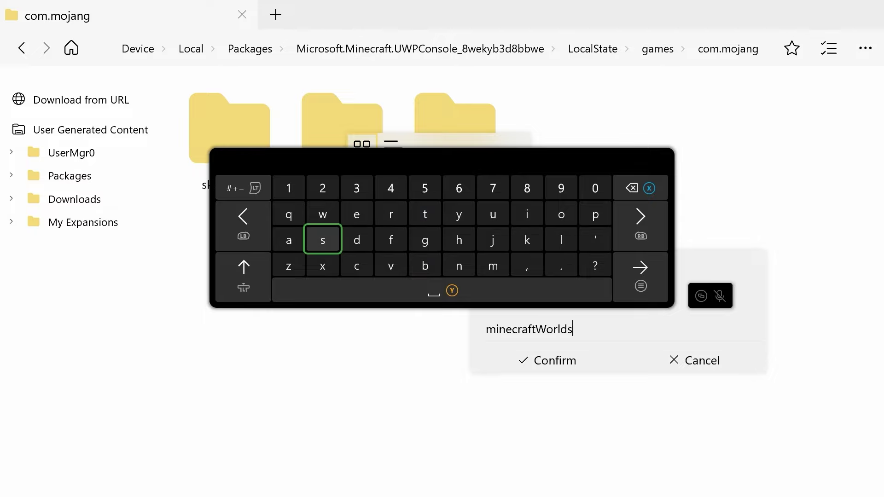
pyautogui.press('Return')
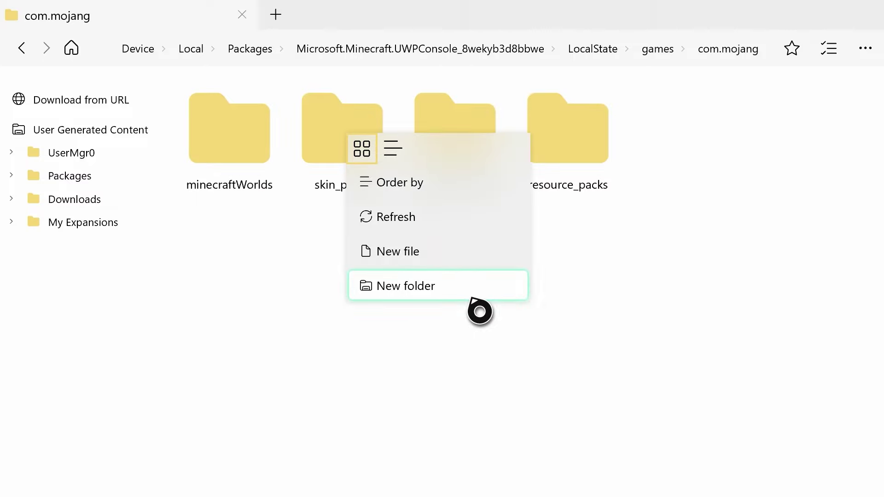
pyautogui.click(537, 389)
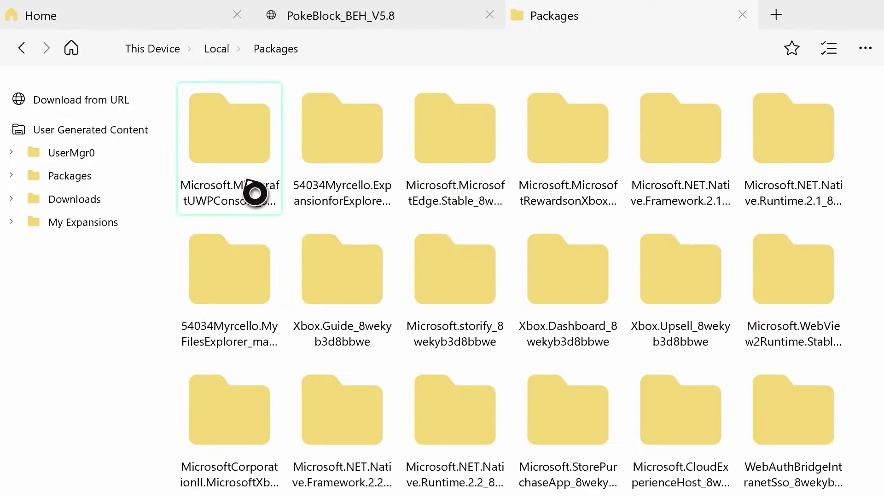
pyautogui.click(254, 193)
pyautogui.click(255, 193)
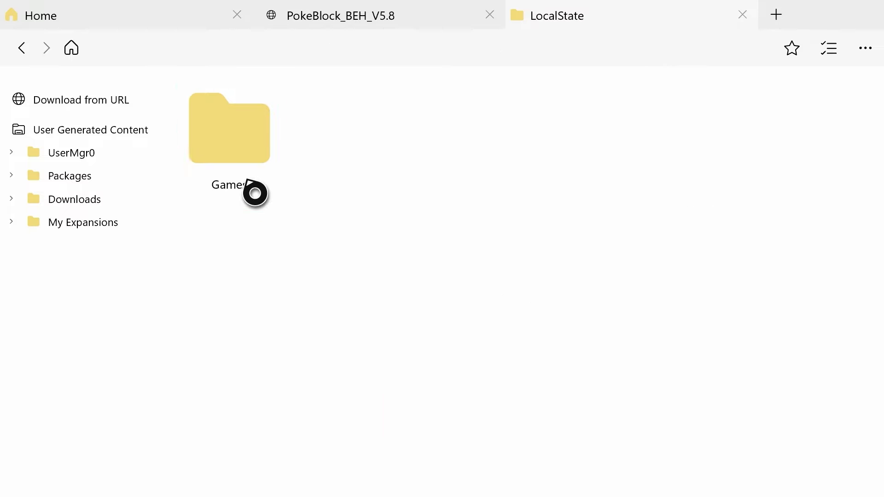
pyautogui.click(255, 205)
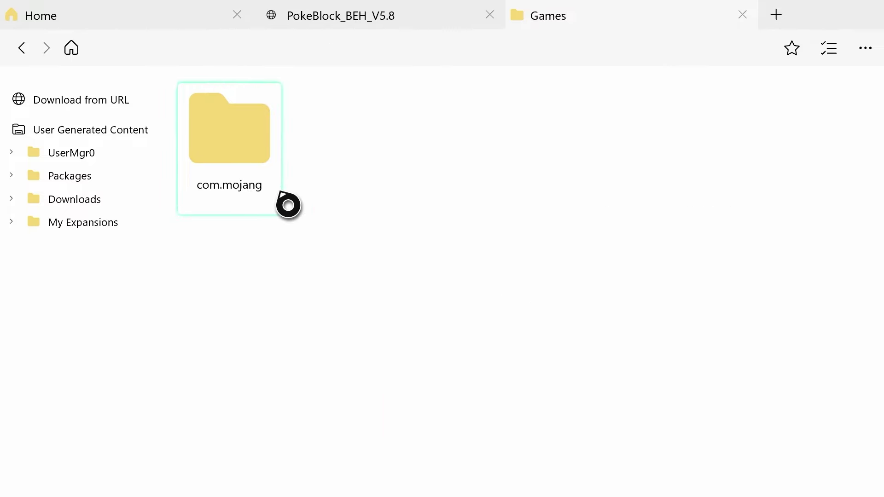
pyautogui.click(251, 203)
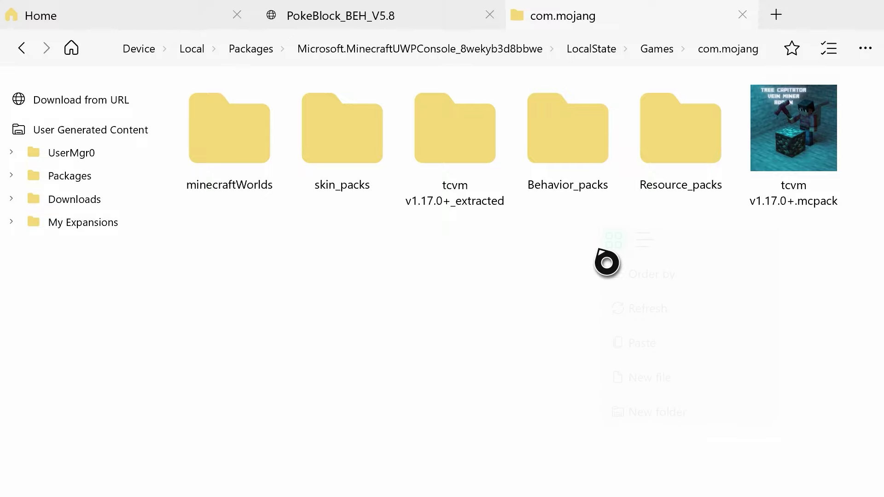
pyautogui.rightClick(607, 263)
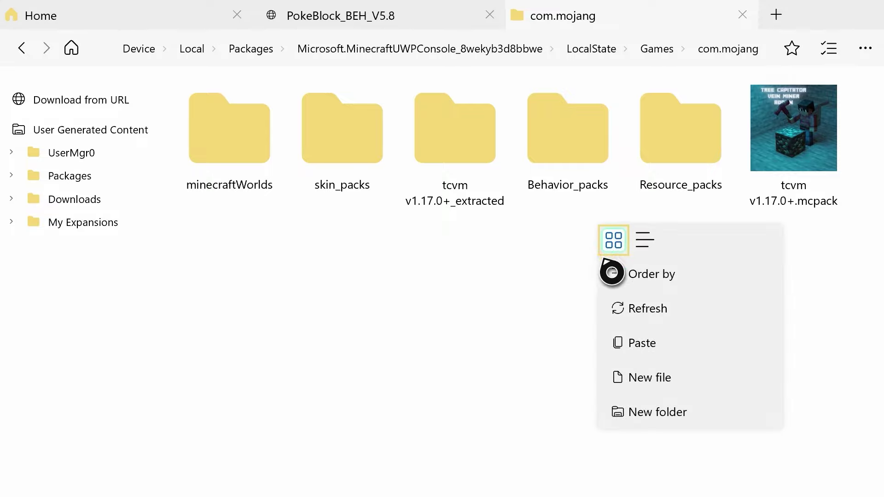
pyautogui.click(645, 343)
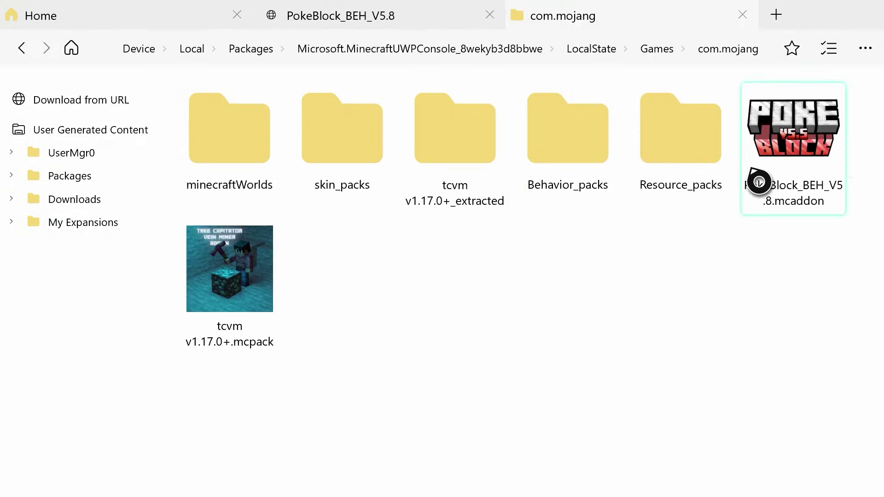
# Step: Extract the PokeBlock mcaddon, open PokeBlock_BEH_V5.8_extracted, and copy the PokeBlock BEH V5.8 folder
pyautogui.rightClick(837, 160)
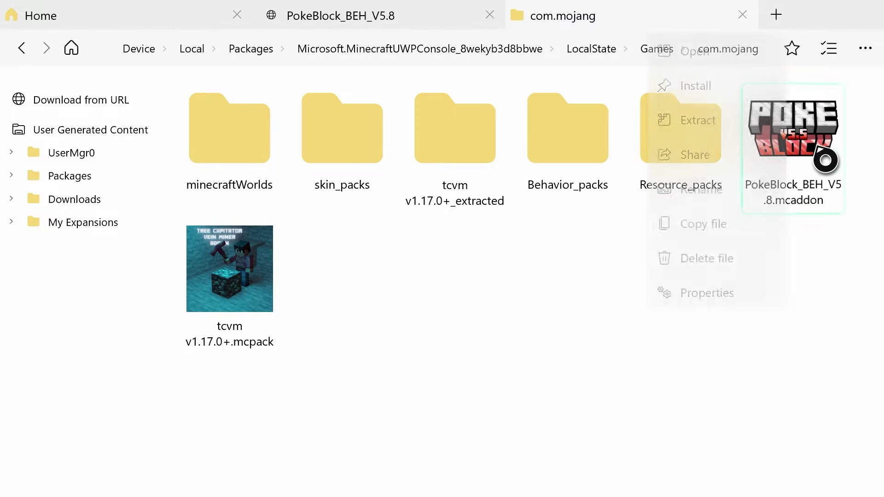
pyautogui.click(705, 133)
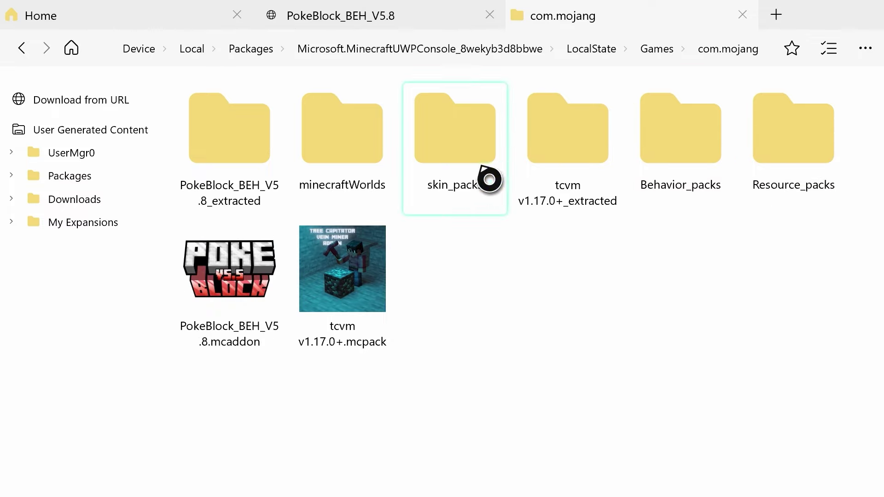
pyautogui.click(266, 202)
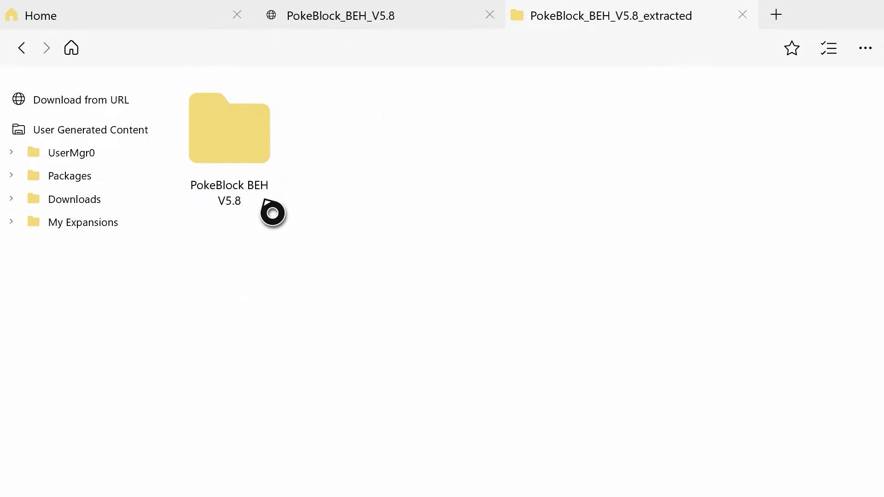
pyautogui.rightClick(237, 181)
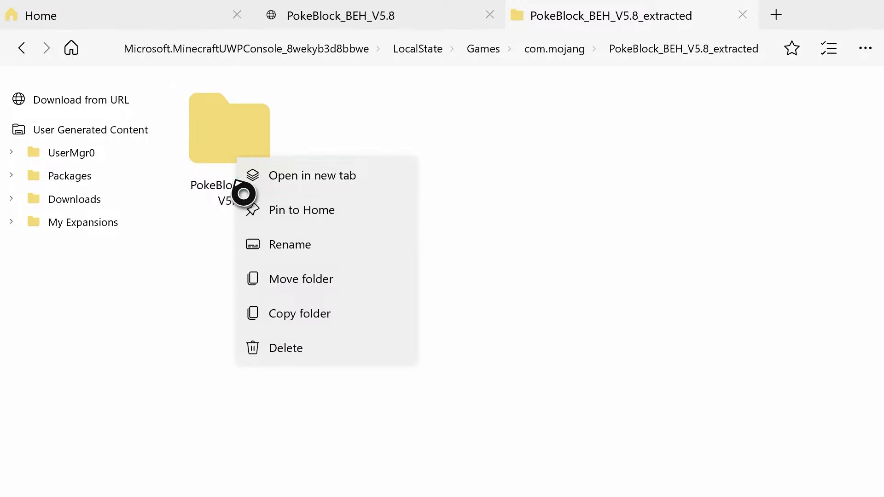
pyautogui.click(260, 314)
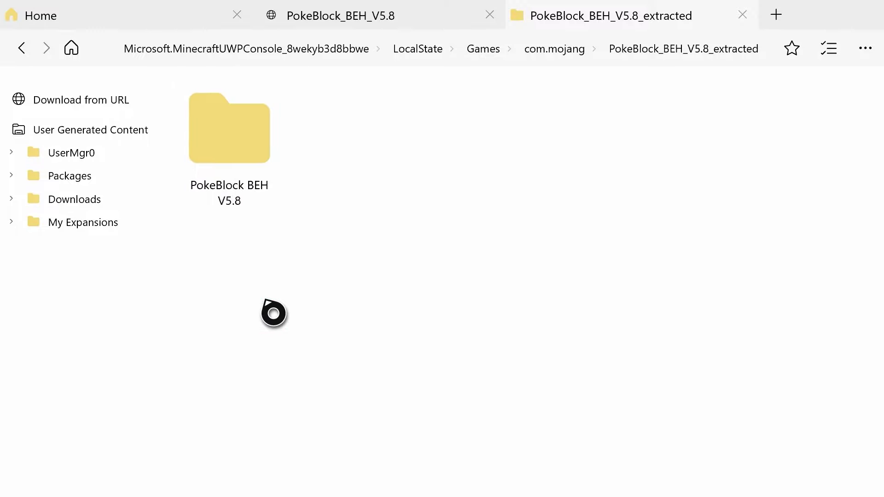
# Step: Return to com.mojang, open Behavior_packs, and bring up its paste menu
pyautogui.click(553, 50)
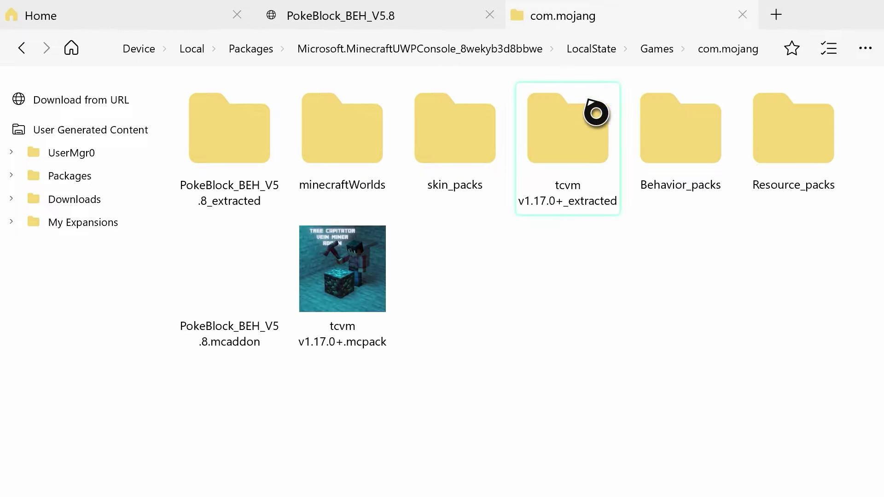
pyautogui.click(693, 113)
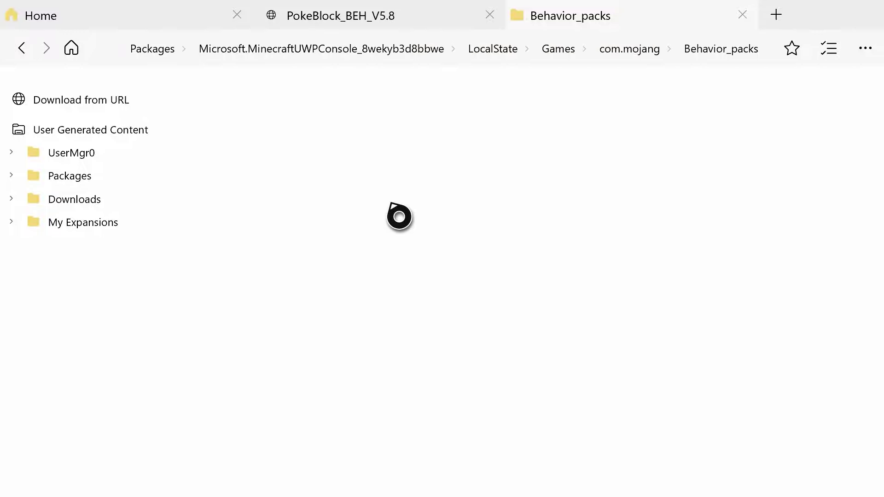
pyautogui.rightClick(399, 217)
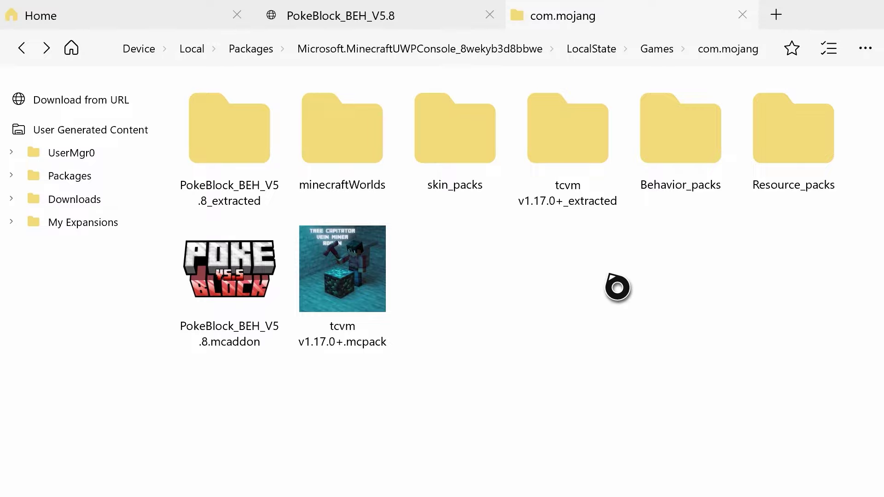
# Step: Relaunch the Expansion for Explorers file manager from the guide and dismiss its trial notice
pyautogui.press('super')
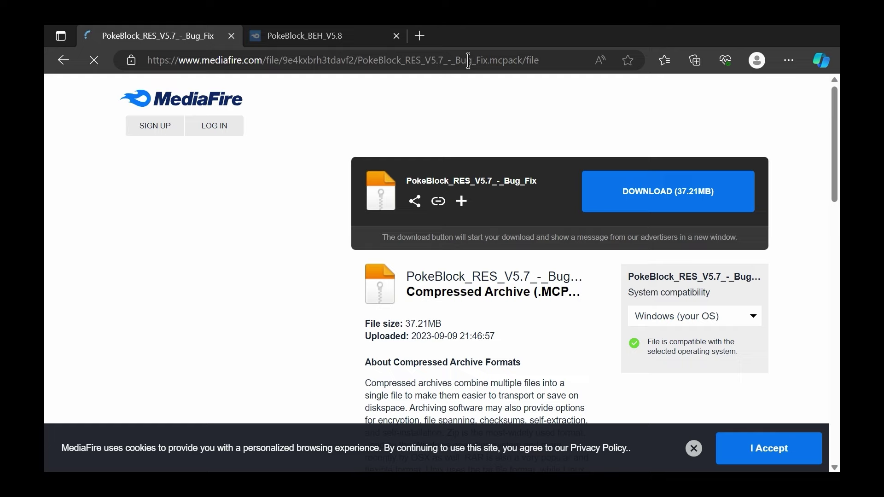
pyautogui.hotkey('ctrl', 'l')
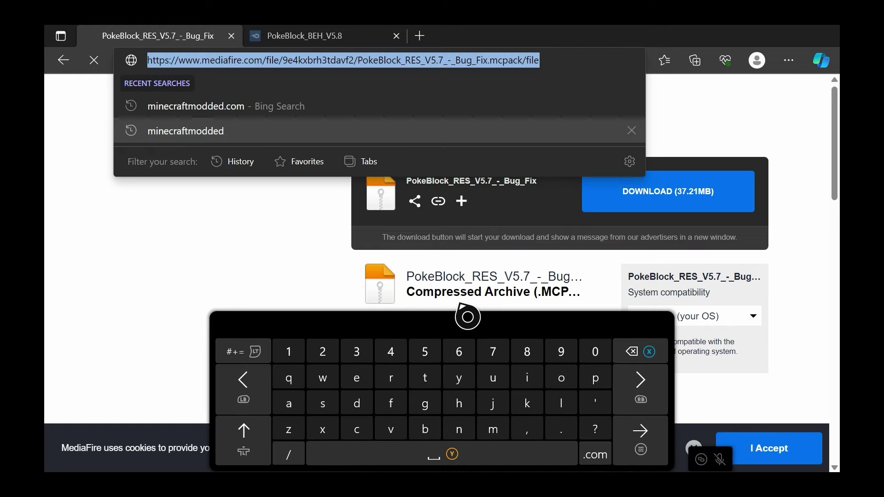
pyautogui.press('super')
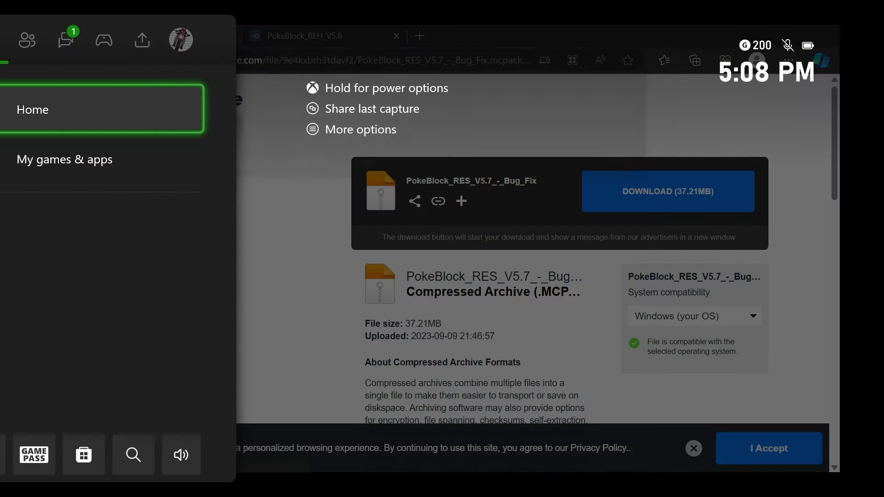
pyautogui.press('Down')
pyautogui.press('Down')
pyautogui.press('Down')
pyautogui.press('Return')
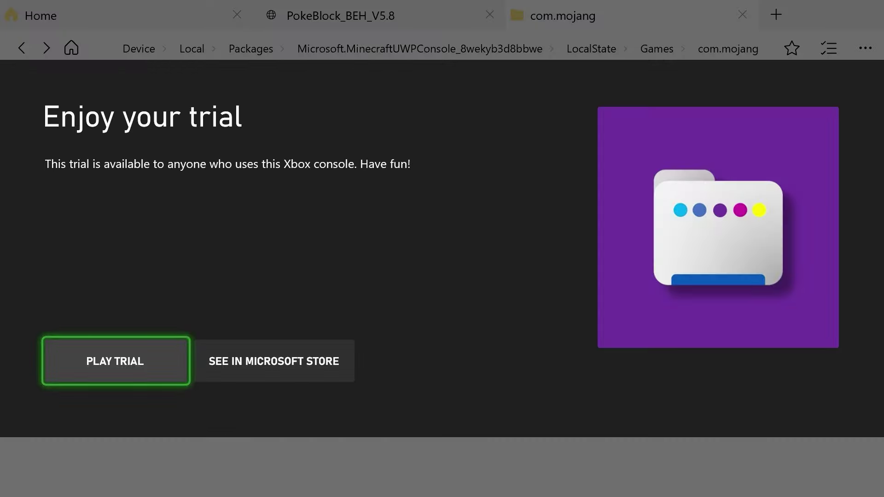
pyautogui.press('Return')
# Step: Load the MediaFire link via Download from URL and start the PokeBlock_RES_V5.7_-_Bug_Fix download
pyautogui.click(66, 110)
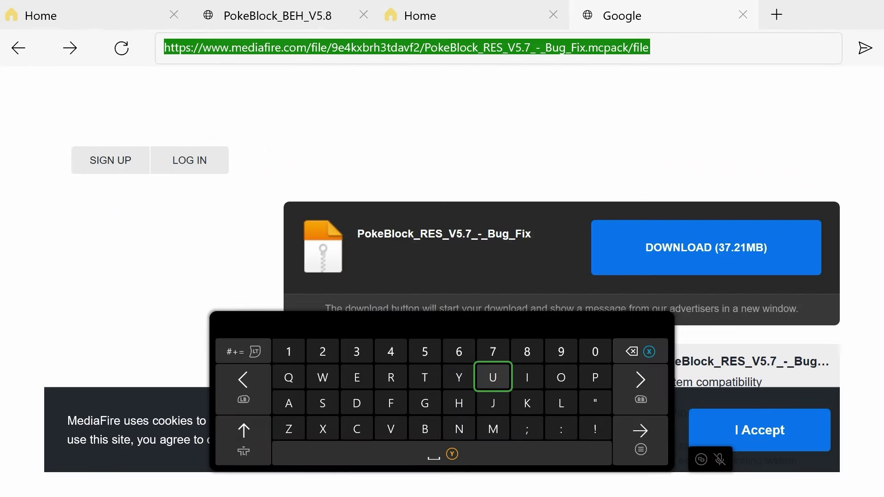
pyautogui.press('Right')
pyautogui.press('Right')
pyautogui.press('Right')
pyautogui.press('Right')
pyautogui.press('Escape')
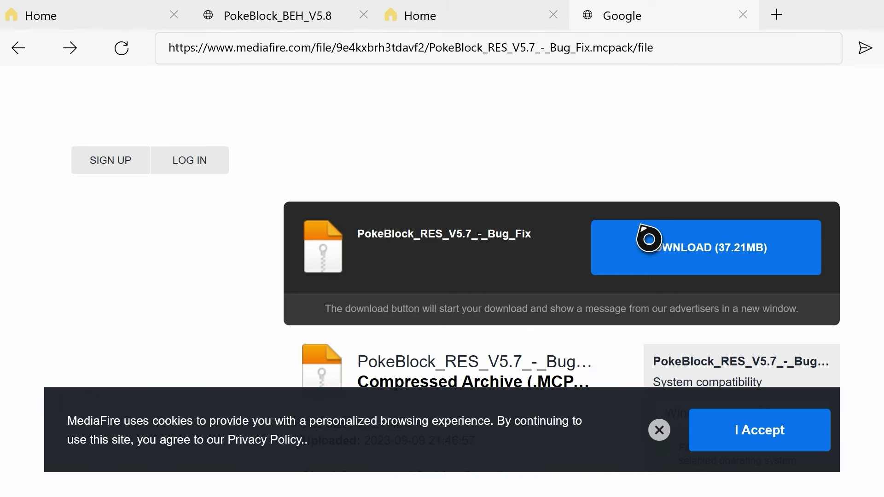
pyautogui.click(640, 244)
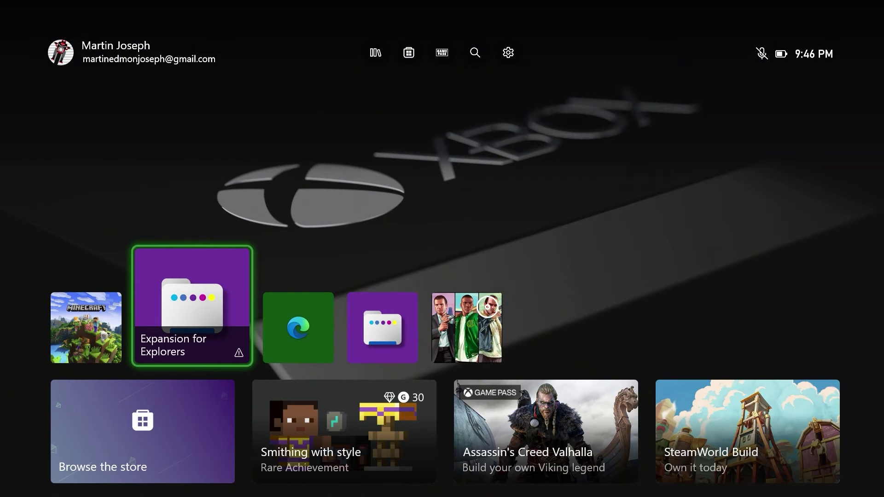
# Step: Move focus to the Store icon on the Xbox home's top row and launch it
pyautogui.press('Left')
pyautogui.press('Up')
pyautogui.press('Right')
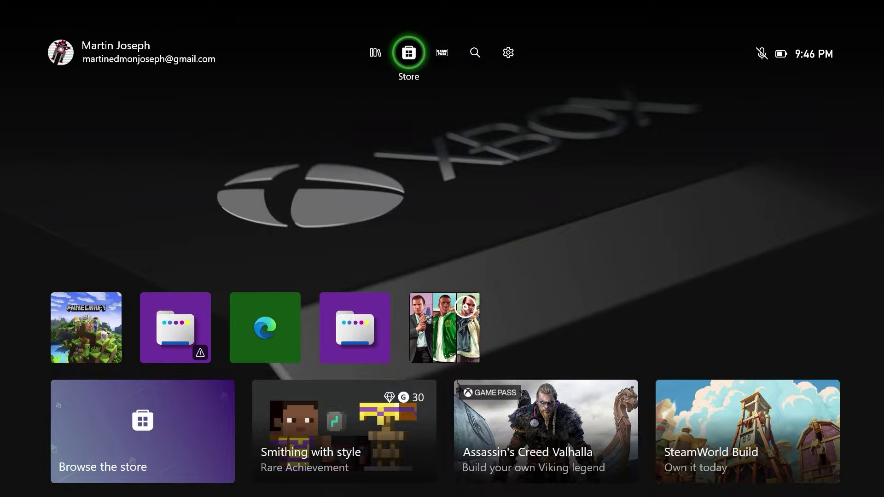
pyautogui.press('Return')
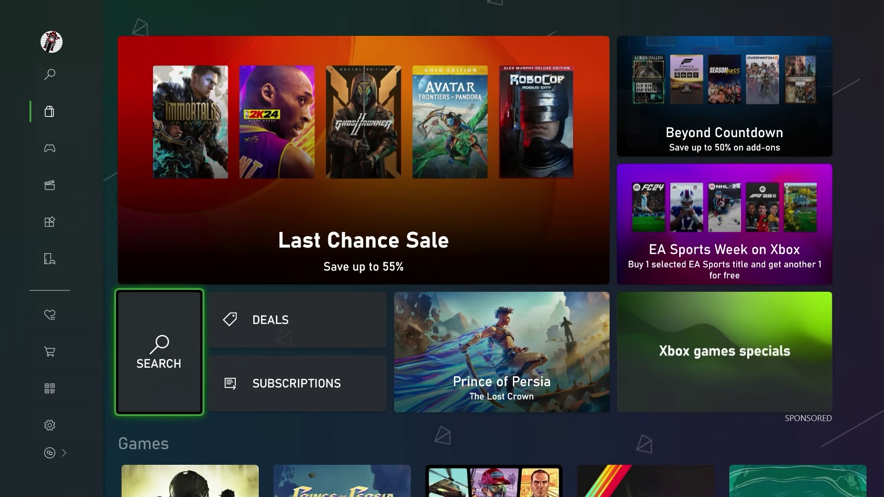
# Step: Search the Store for SpongeBob and open the Minecraft SpongeBob SquarePants add-on
pyautogui.press('Return')
pyautogui.press('Left')
pyautogui.press('Left')
pyautogui.press('Left')
pyautogui.press('Left')
pyautogui.press('Down')
pyautogui.write('Spo')
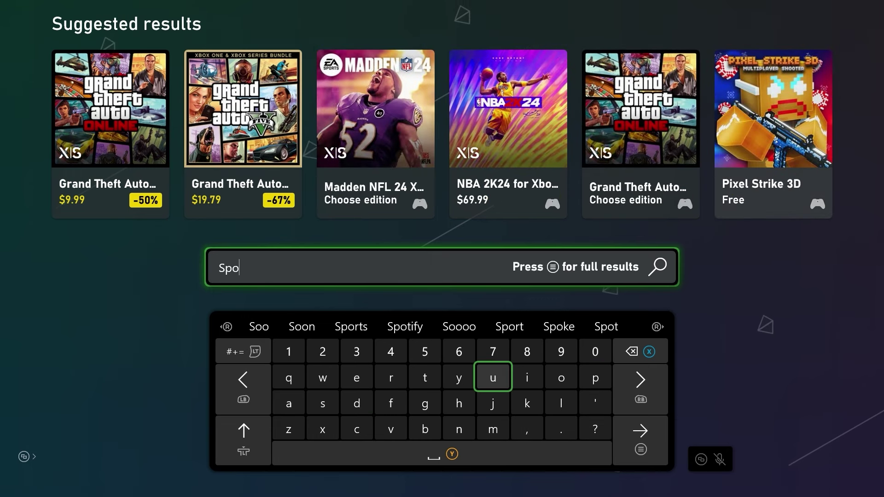
pyautogui.press('Down')
pyautogui.press('Left')
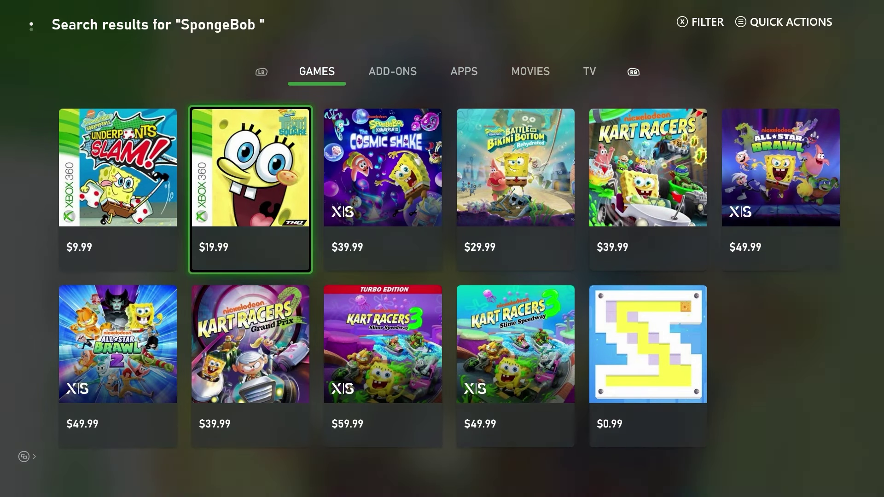
pyautogui.press('pagedown')
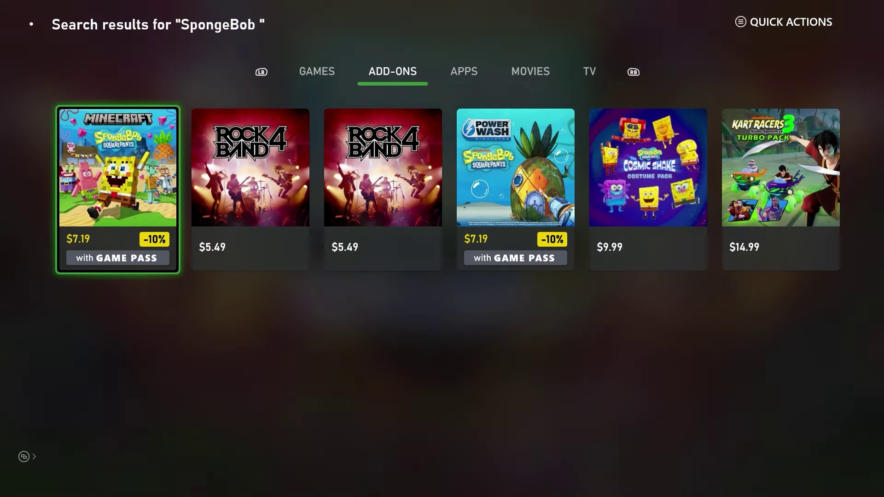
pyautogui.press('Return')
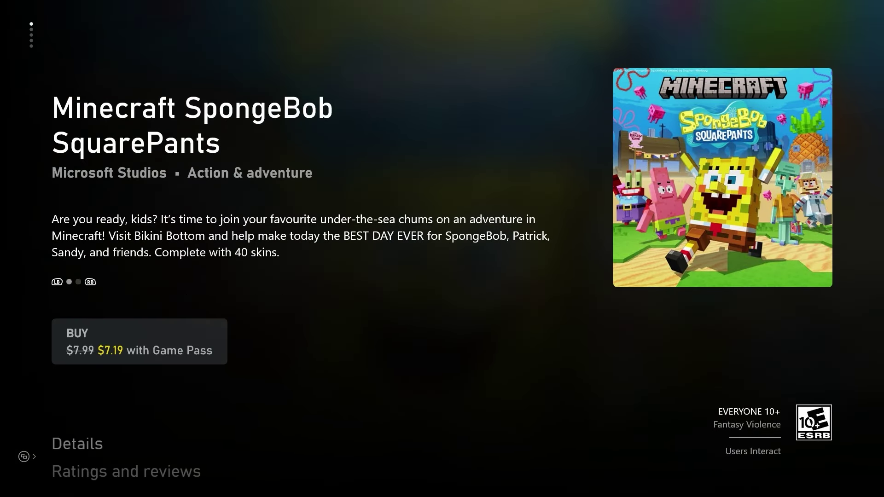
# Step: Open the Minecraft product page from the add-on's Works with section
pyautogui.press('Down')
pyautogui.press('Down')
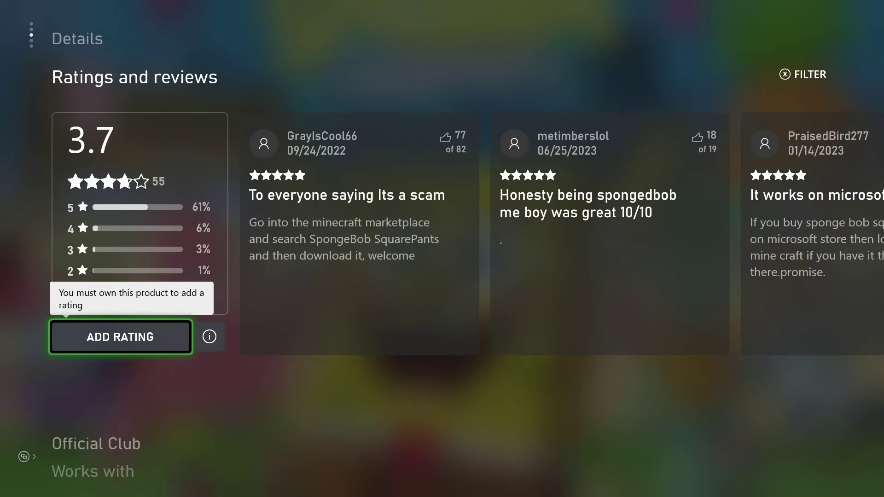
pyautogui.press('Down')
pyautogui.press('Down')
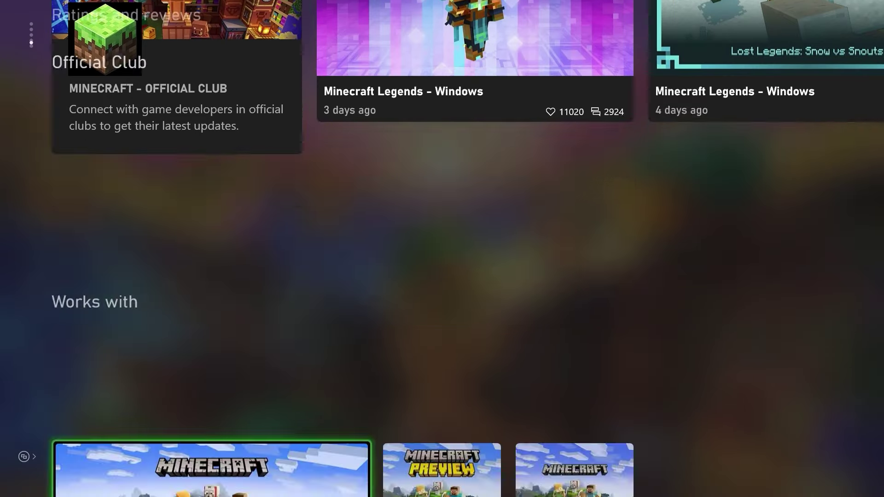
pyautogui.press('Right')
pyautogui.press('Left')
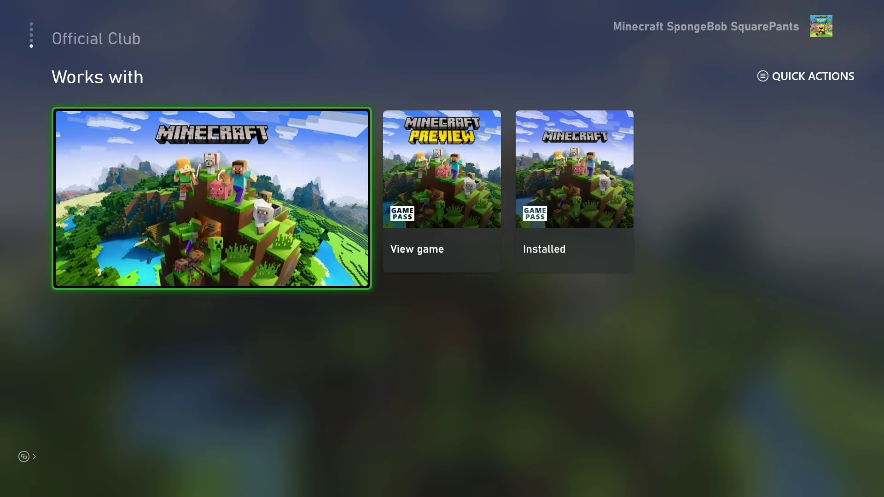
pyautogui.press('Down')
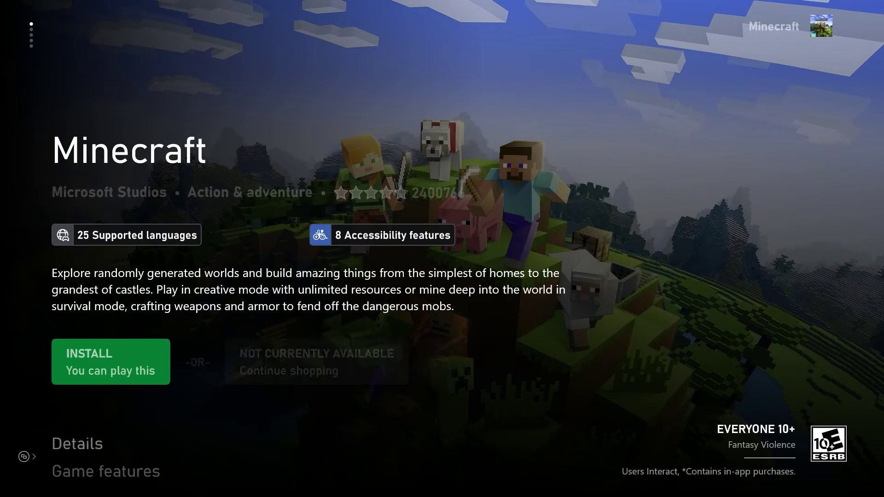
pyautogui.press('Left')
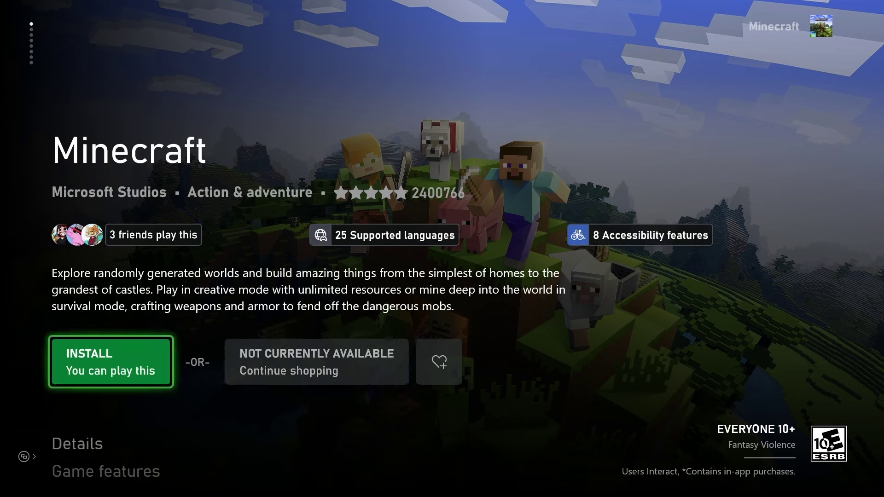